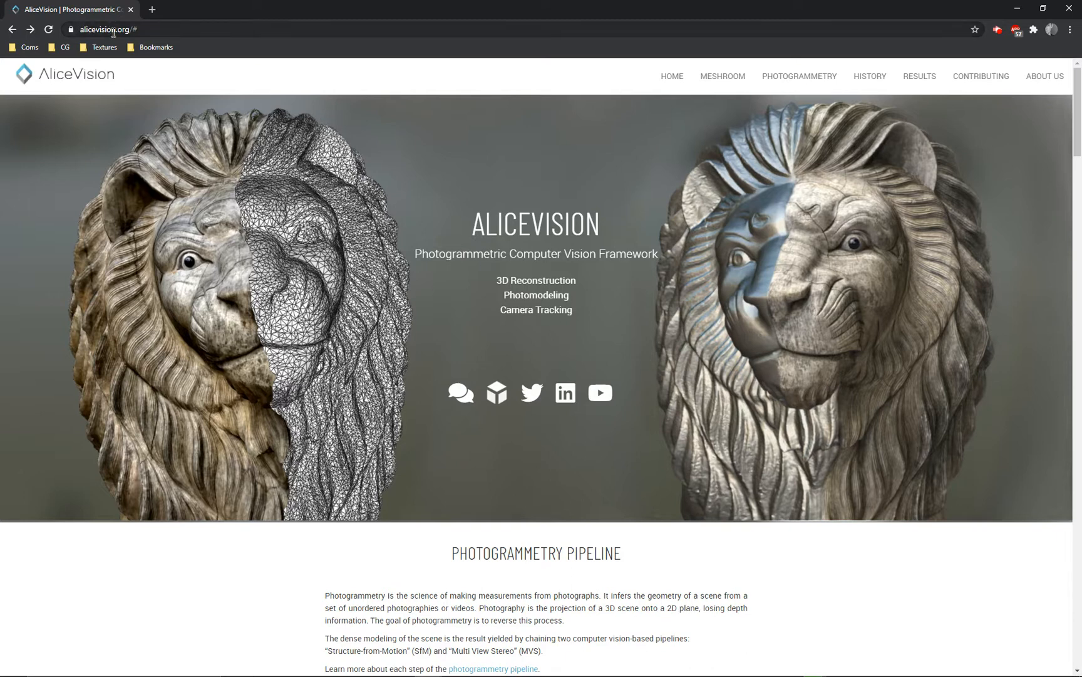
- Open AliceVision's Meshroom page and examine the download options, including Meshroom 2020.1.1 64-bit for Windows
{"action": "left_click", "coordinate": [716, 76]}
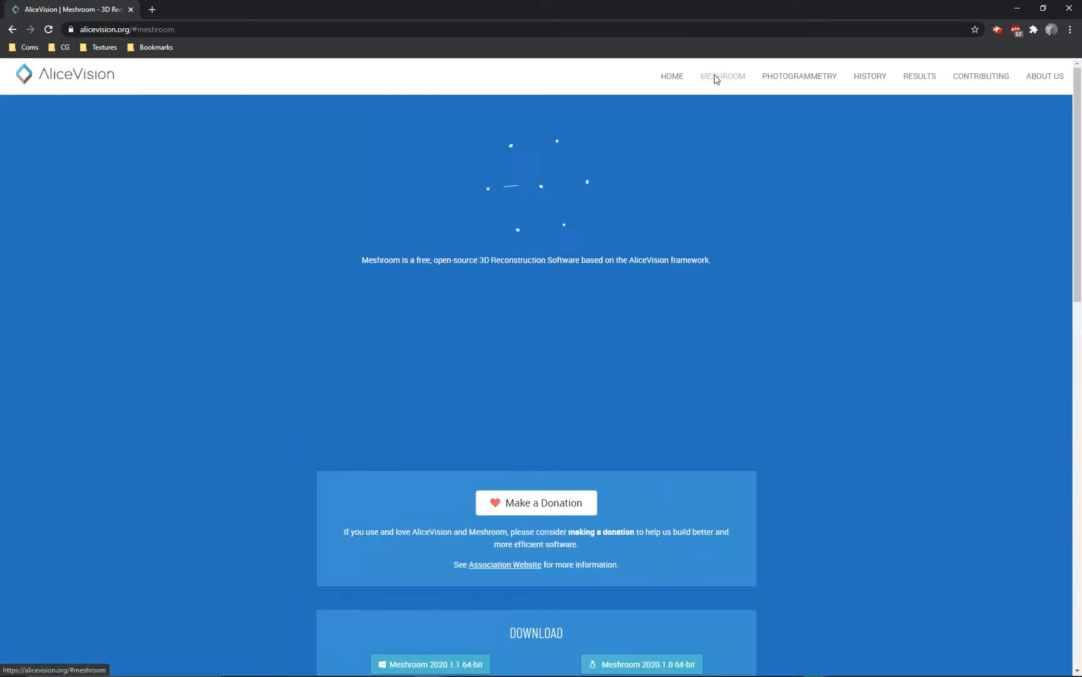
{"action": "scroll", "coordinate": [558, 310], "scroll_direction": "down", "scroll_amount": 3}
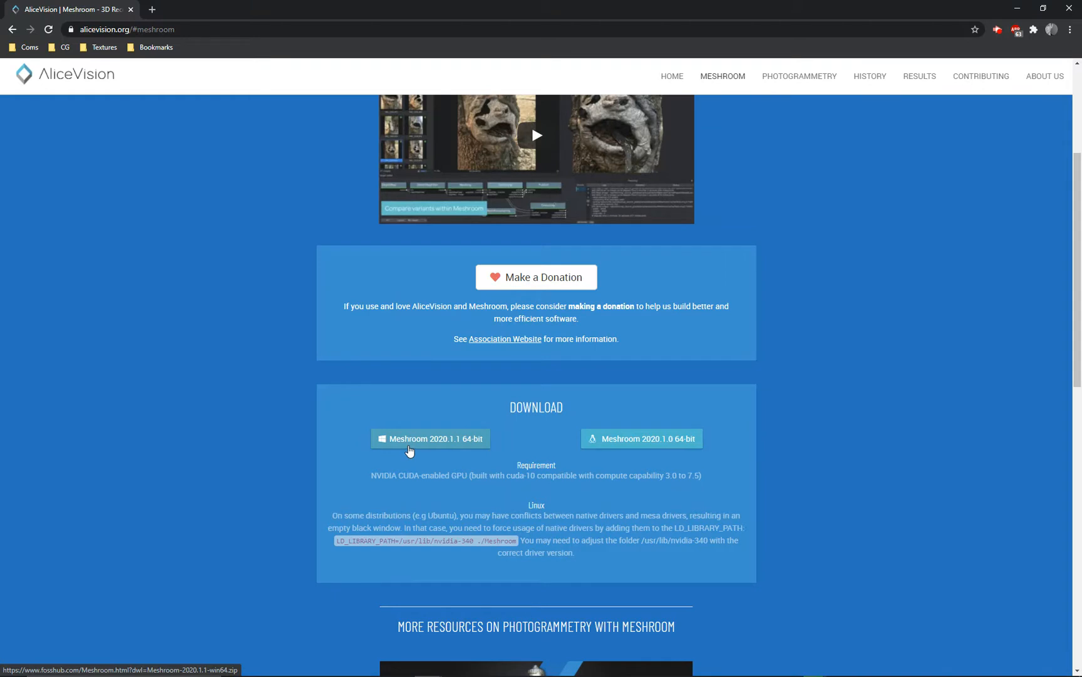
{"action": "left_click", "coordinate": [1023, 13]}
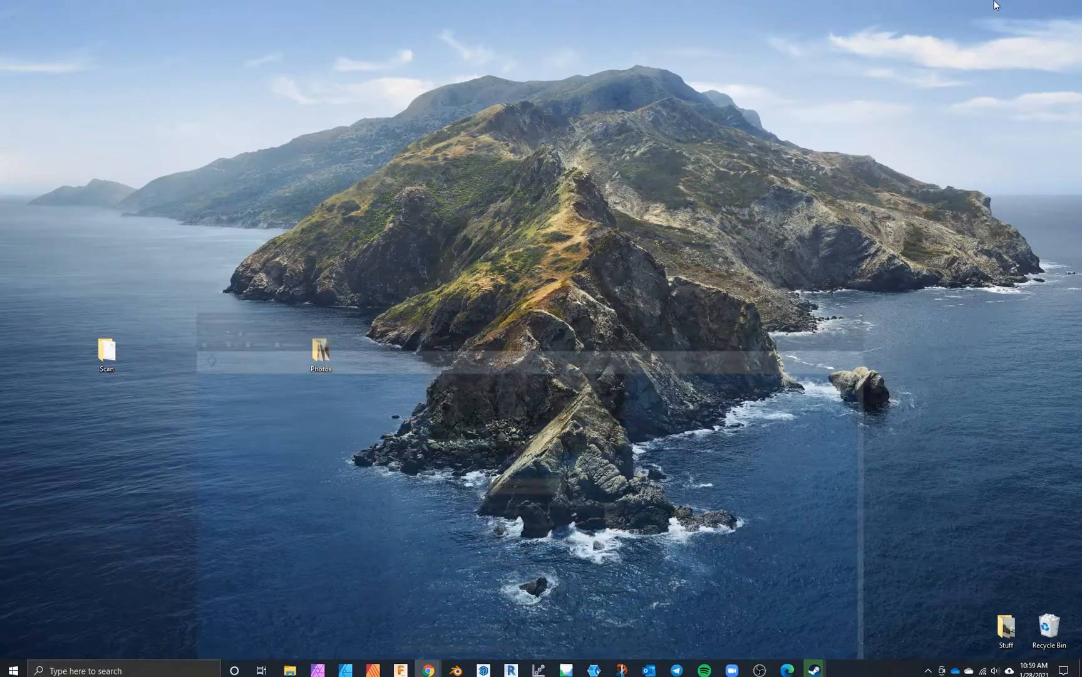
- In File Explorer, open the Meshroom-2020.1.1-win64 archive from the Downloads folder to view its contents
{"action": "left_click", "coordinate": [290, 665]}
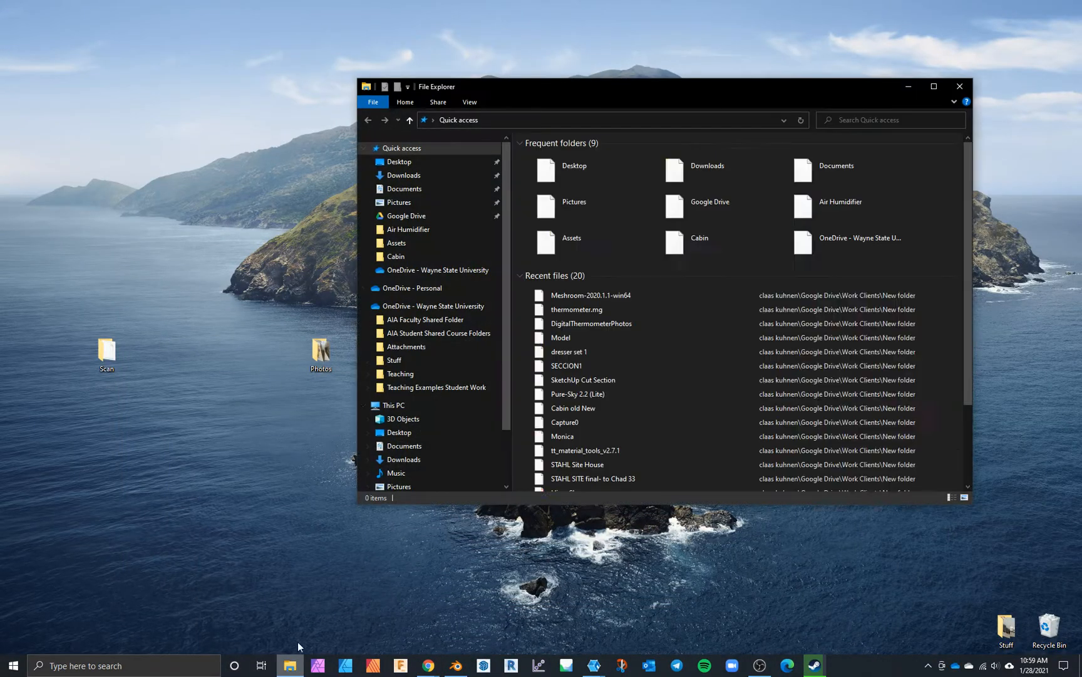
{"action": "left_click", "coordinate": [432, 176]}
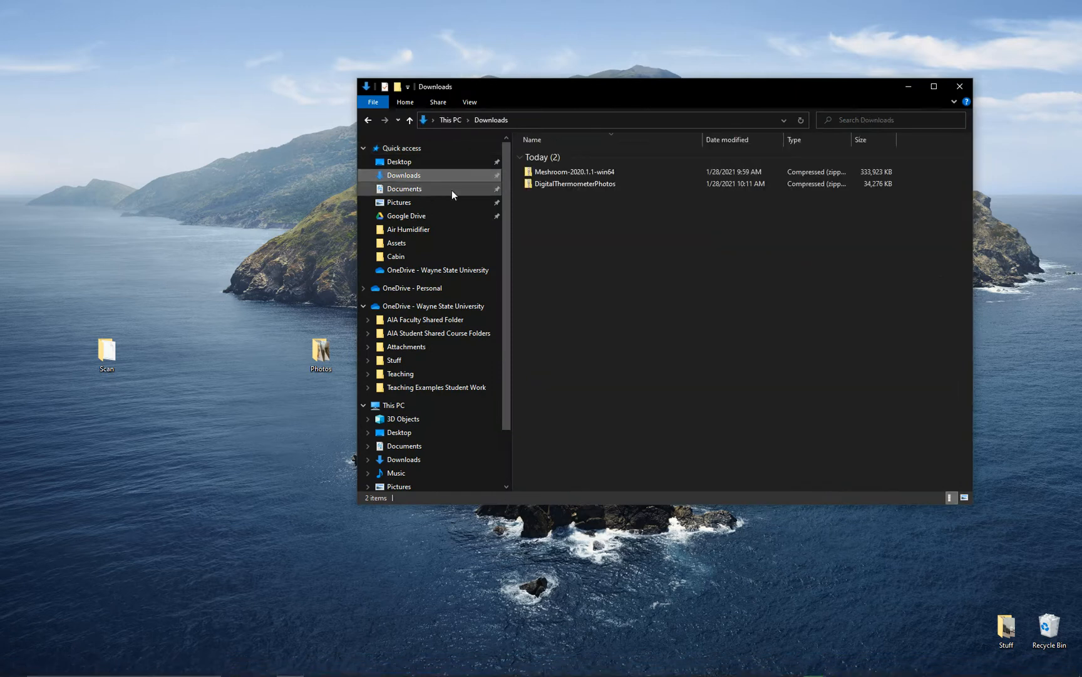
{"action": "double_click", "coordinate": [567, 173]}
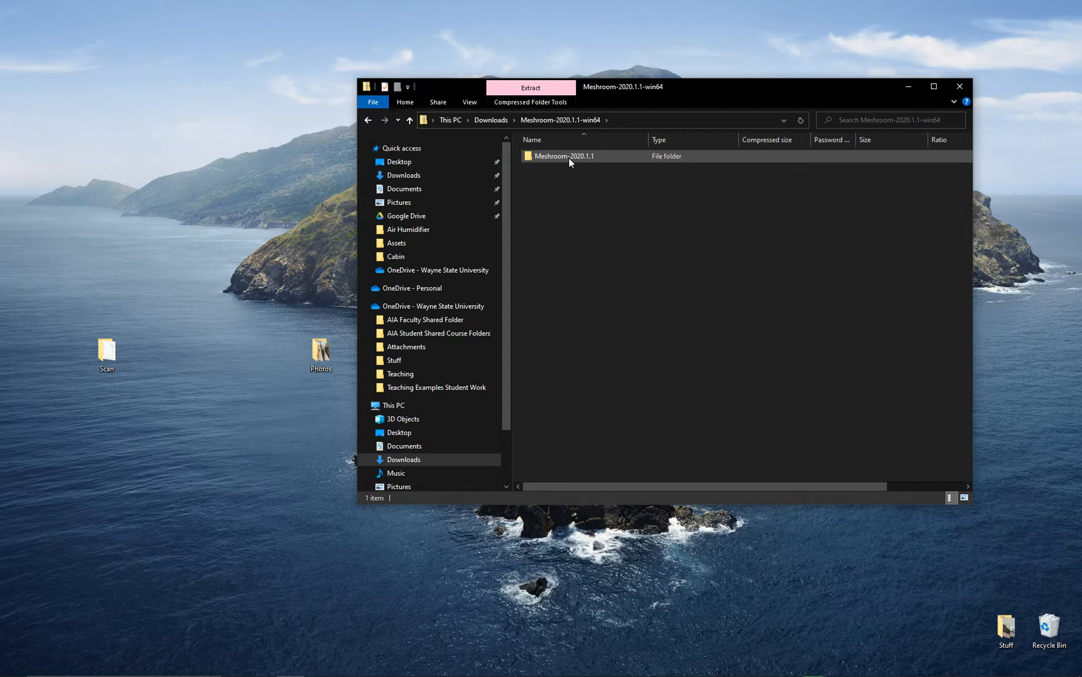
- Browse to the Meshroom-2020.1.1 folder inside Program Files on the C: drive
{"action": "left_click", "coordinate": [424, 407]}
{"action": "double_click", "coordinate": [592, 271]}
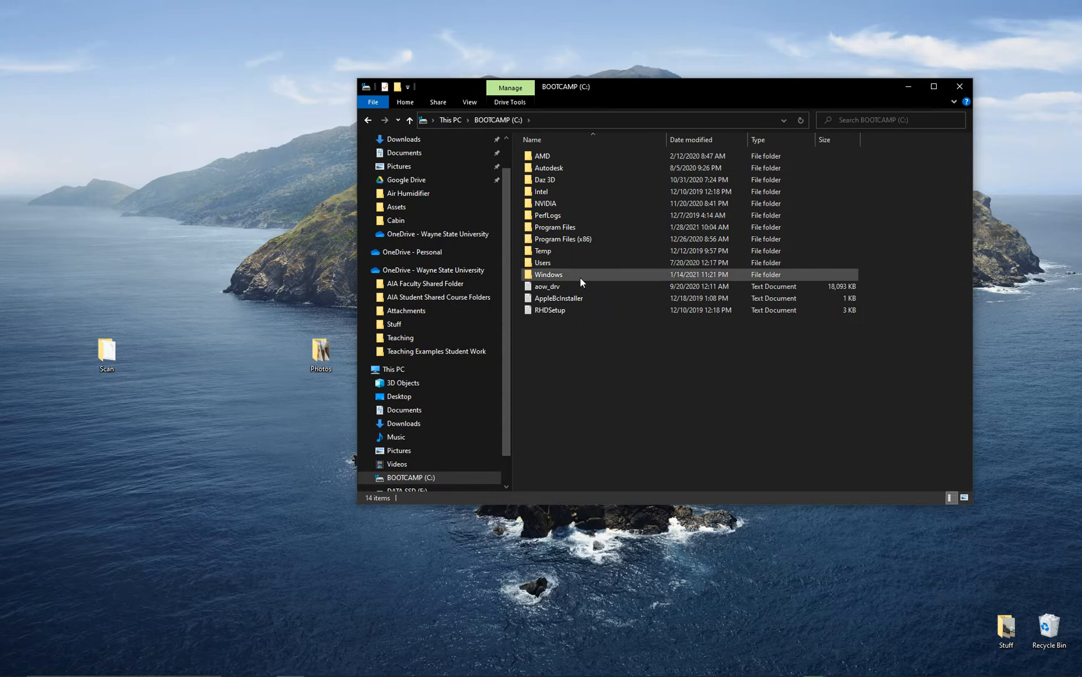
{"action": "double_click", "coordinate": [576, 227]}
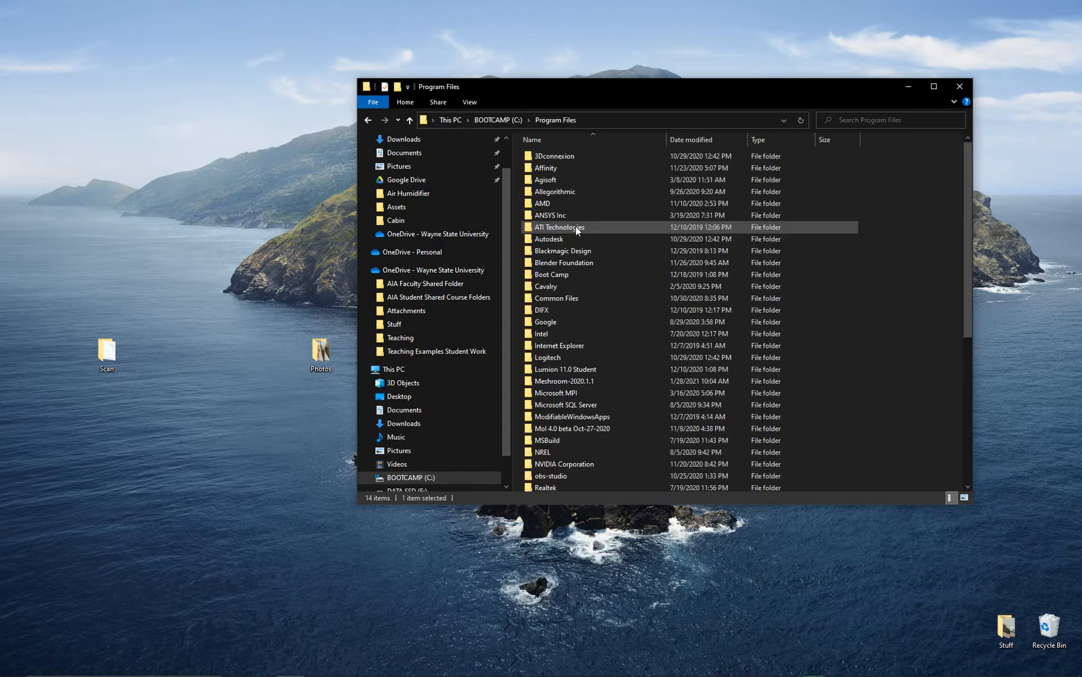
{"action": "double_click", "coordinate": [595, 378]}
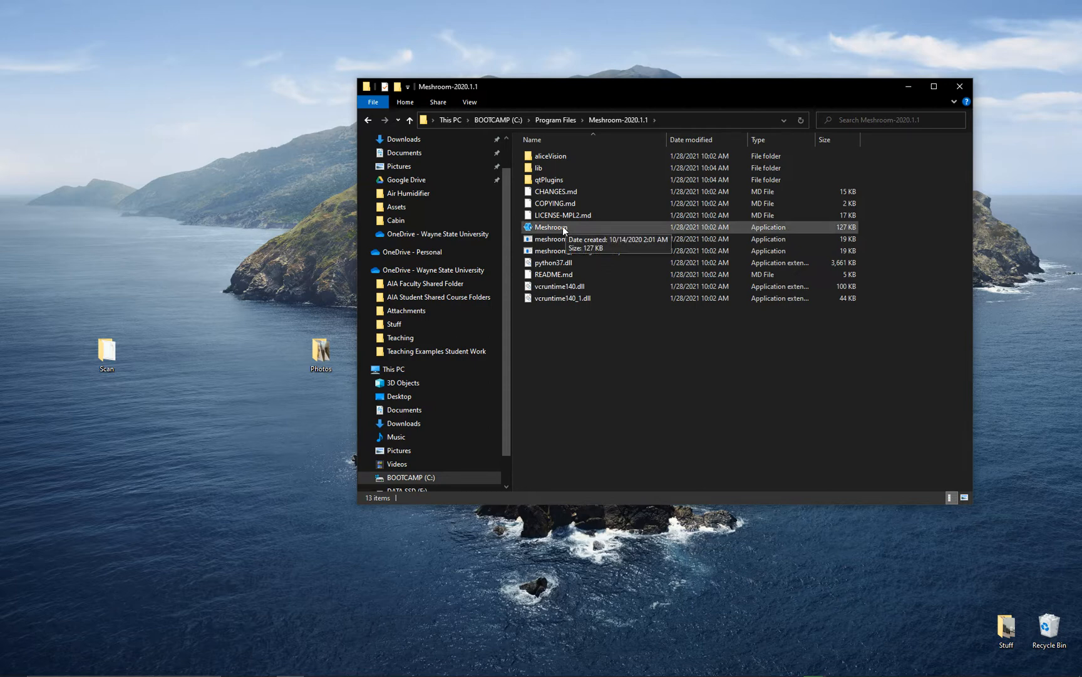
- Switch to the running Meshroom window with the thermometer.mg project
{"action": "mouse_move", "coordinate": [510, 675]}
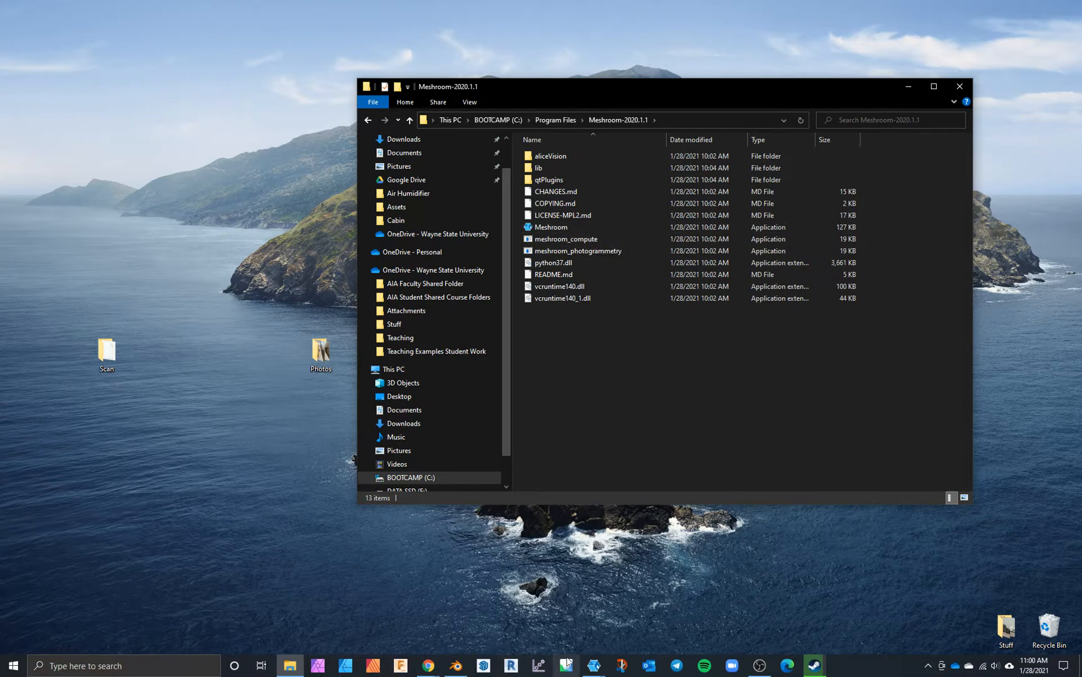
{"action": "mouse_move", "coordinate": [593, 670]}
{"action": "left_click", "coordinate": [629, 608]}
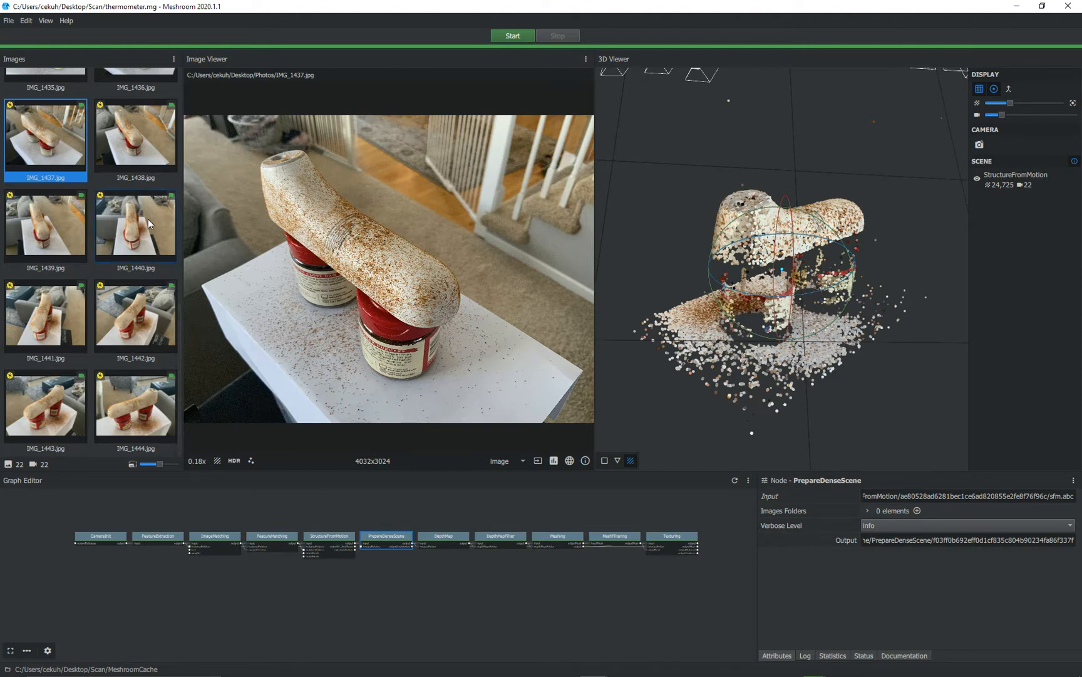
- Select successive cameras around the thermometer point cloud to examine the source photo taken from each position
{"action": "left_click_drag", "start_coordinate": [786, 230], "coordinate": [722, 190]}
{"action": "left_click", "coordinate": [702, 178]}
{"action": "left_click", "coordinate": [750, 182]}
{"action": "left_click", "coordinate": [807, 190]}
{"action": "left_click", "coordinate": [795, 182]}
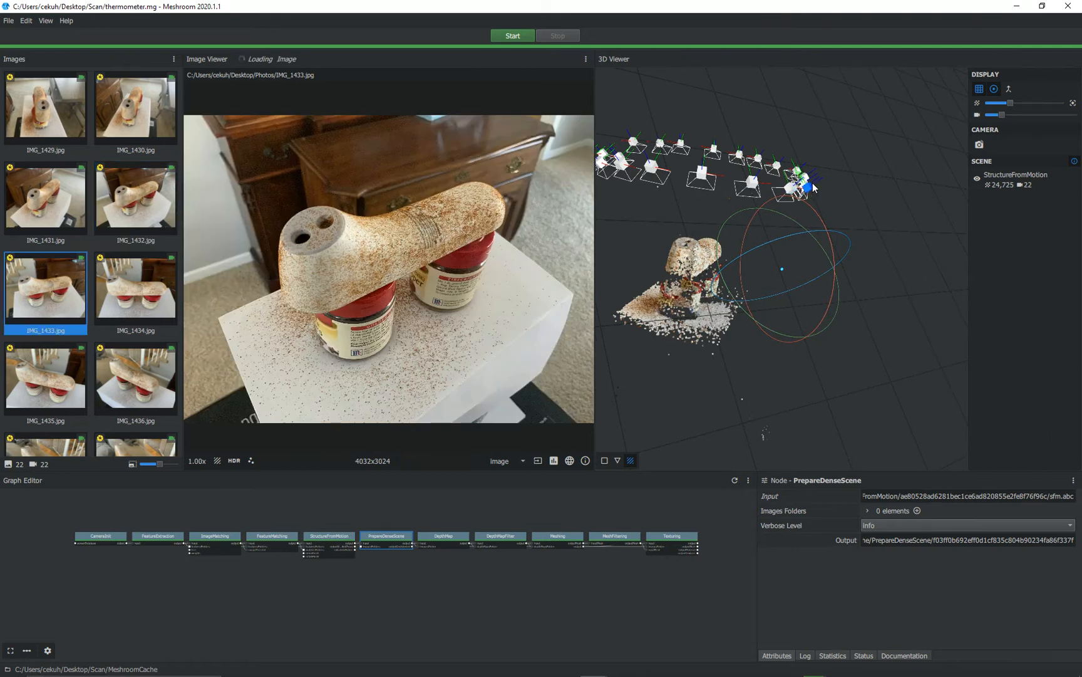
{"action": "left_click", "coordinate": [777, 165]}
{"action": "left_click", "coordinate": [760, 161]}
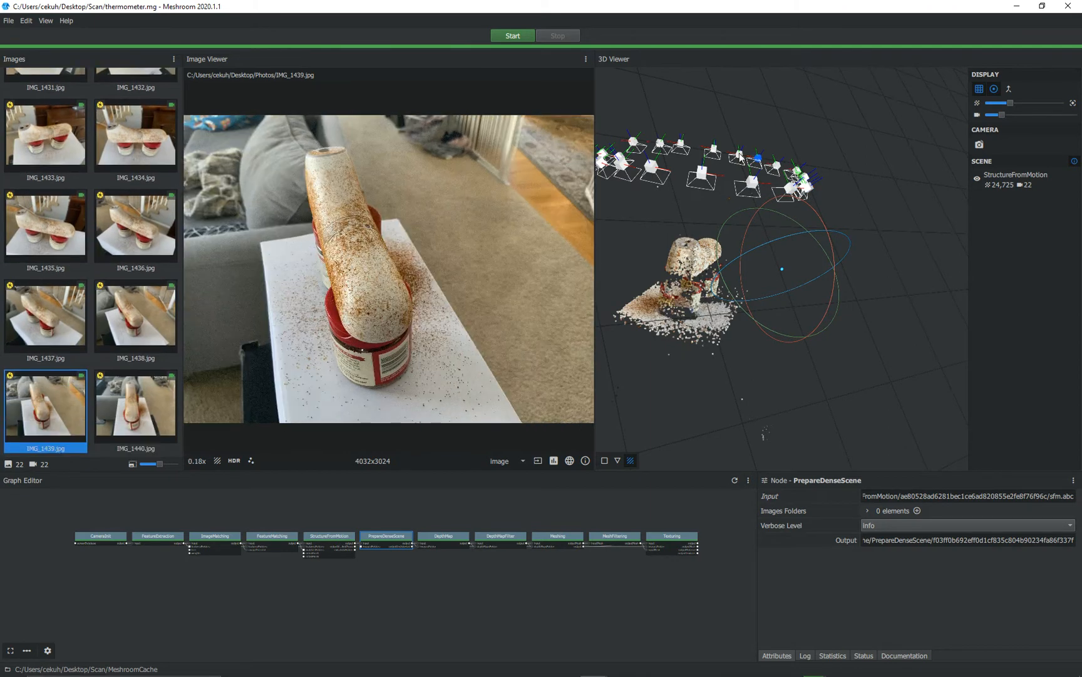
{"action": "left_click", "coordinate": [740, 156]}
{"action": "left_click", "coordinate": [715, 150]}
{"action": "left_click", "coordinate": [682, 146]}
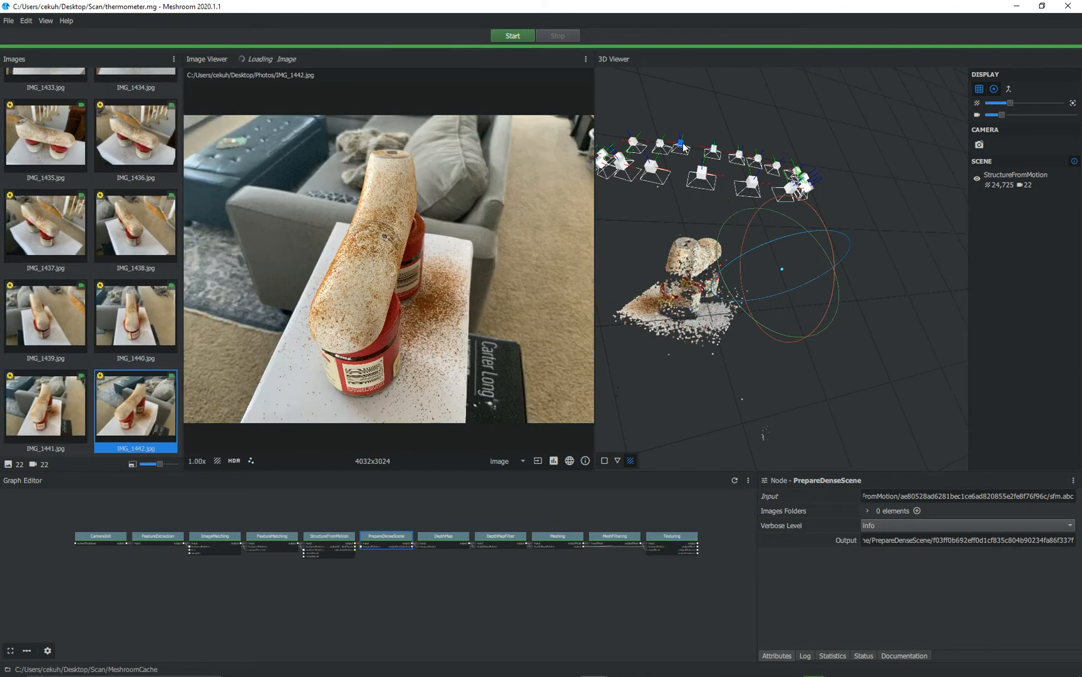
{"action": "left_click", "coordinate": [662, 146]}
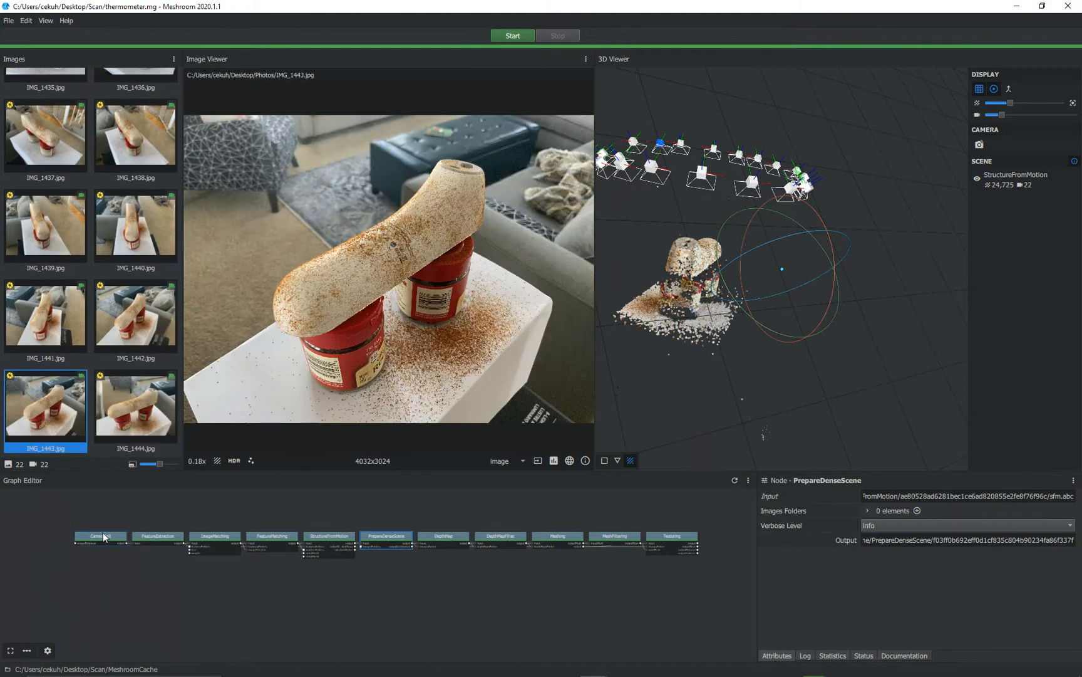
- Examine the attributes of the CameraInit, FeatureExtraction and ImageMatching nodes in the pipeline graph
{"action": "scroll", "coordinate": [94, 536], "scroll_direction": "up", "scroll_amount": 3}
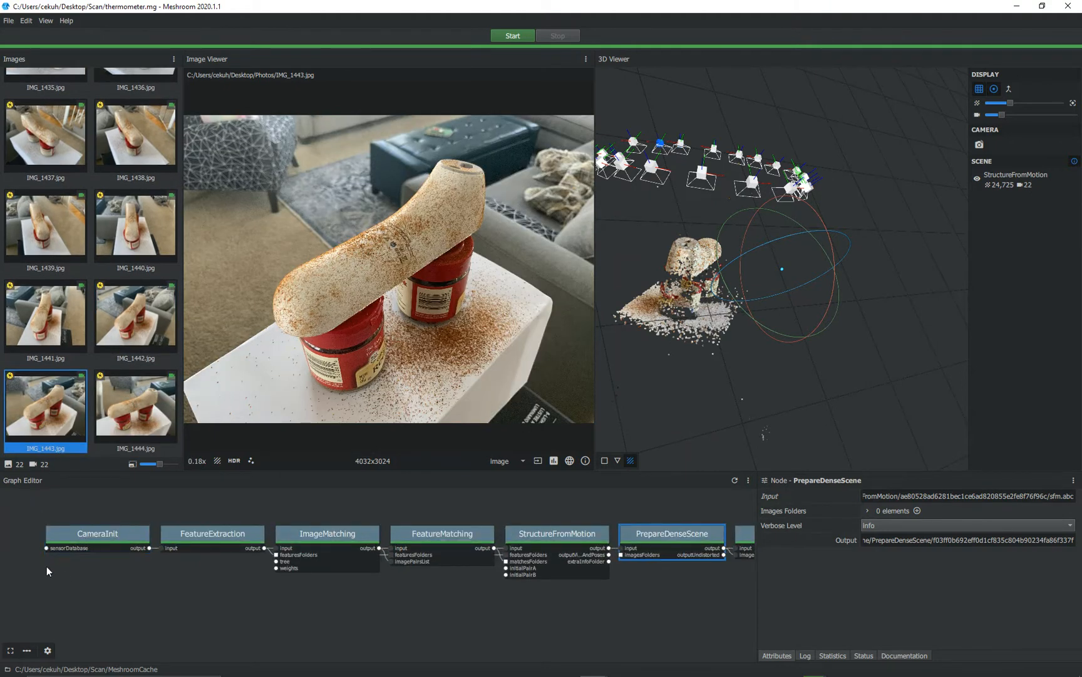
{"action": "left_click", "coordinate": [81, 540]}
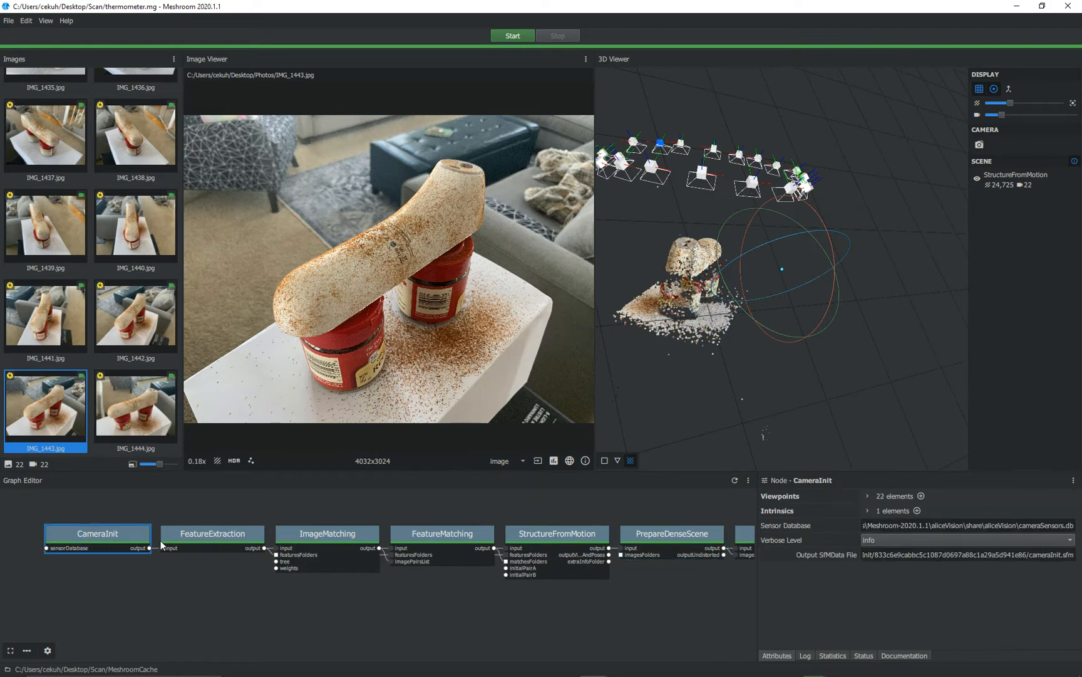
{"action": "left_click", "coordinate": [230, 539]}
{"action": "left_click", "coordinate": [327, 537]}
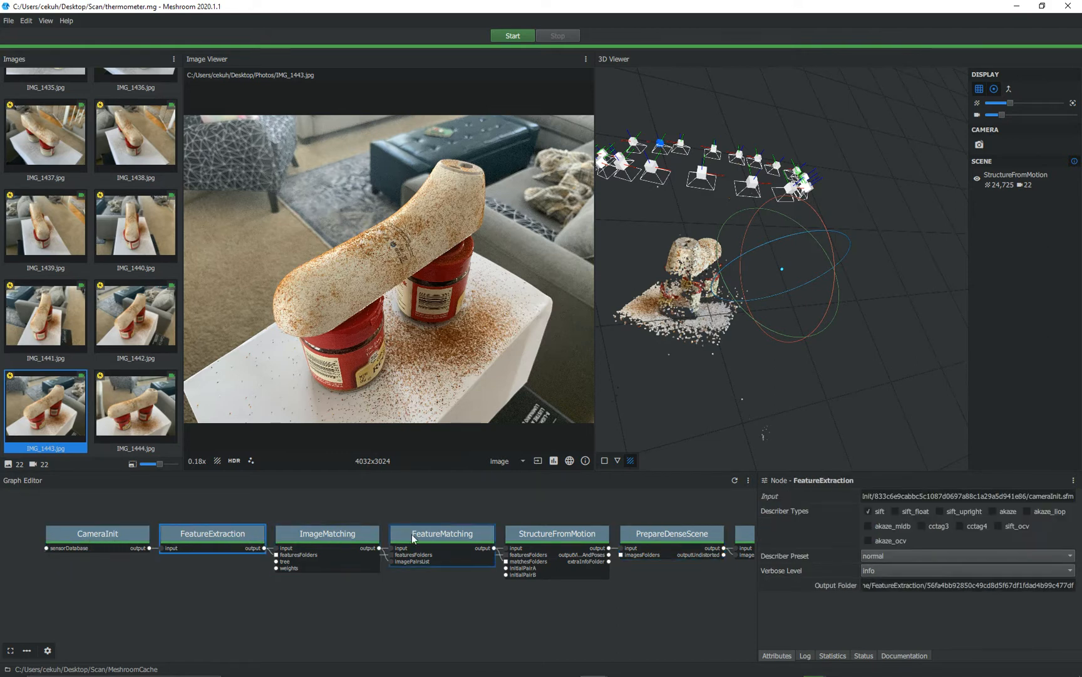
- Examine the attributes of the DepthMap, PrepareDenseScene and Texturing nodes, including the textured mesh output paths
{"action": "middle_click_drag", "start_coordinate": [658, 588], "coordinate": [308, 581]}
{"action": "middle_click_drag", "start_coordinate": [530, 585], "coordinate": [331, 583]}
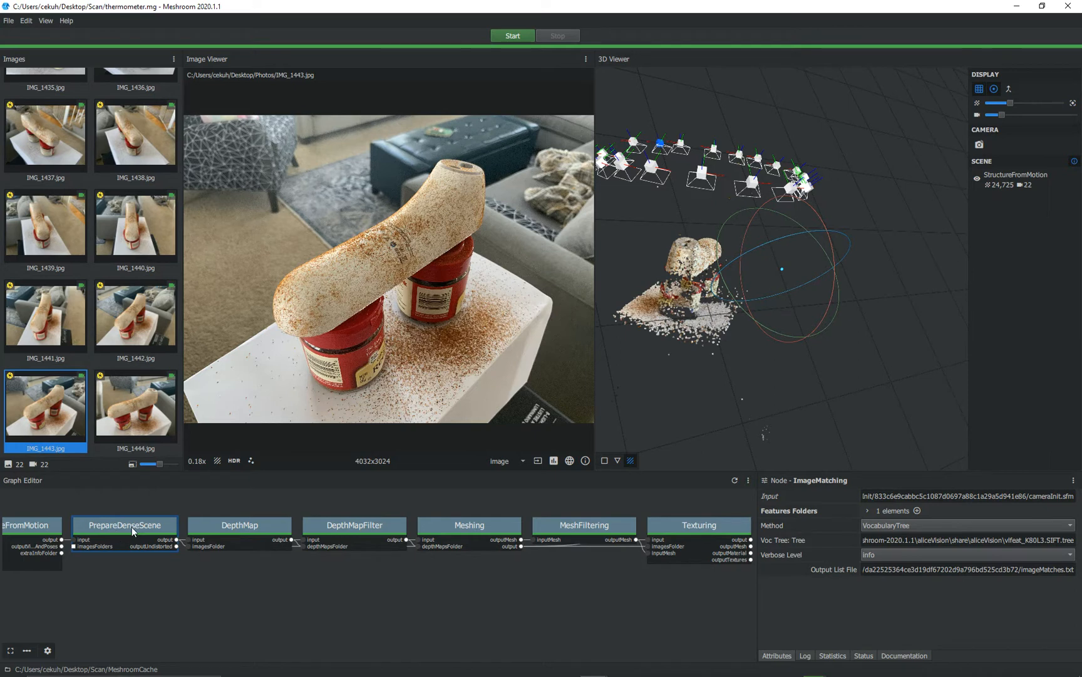
{"action": "left_click", "coordinate": [255, 525]}
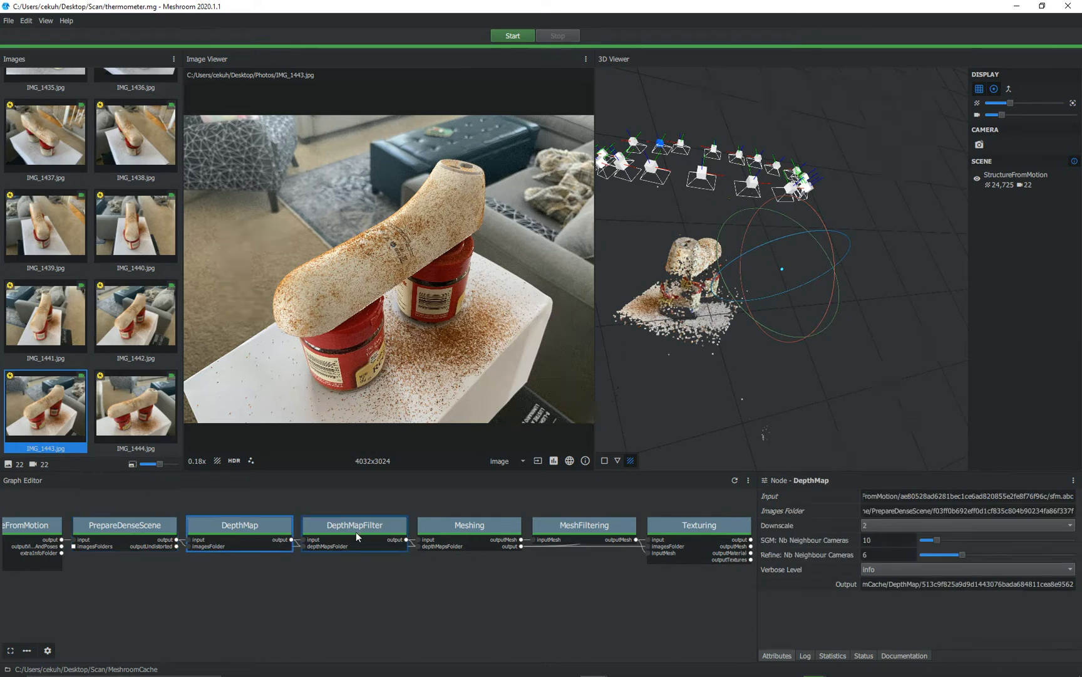
{"action": "scroll", "coordinate": [578, 579], "scroll_direction": "down", "scroll_amount": 1}
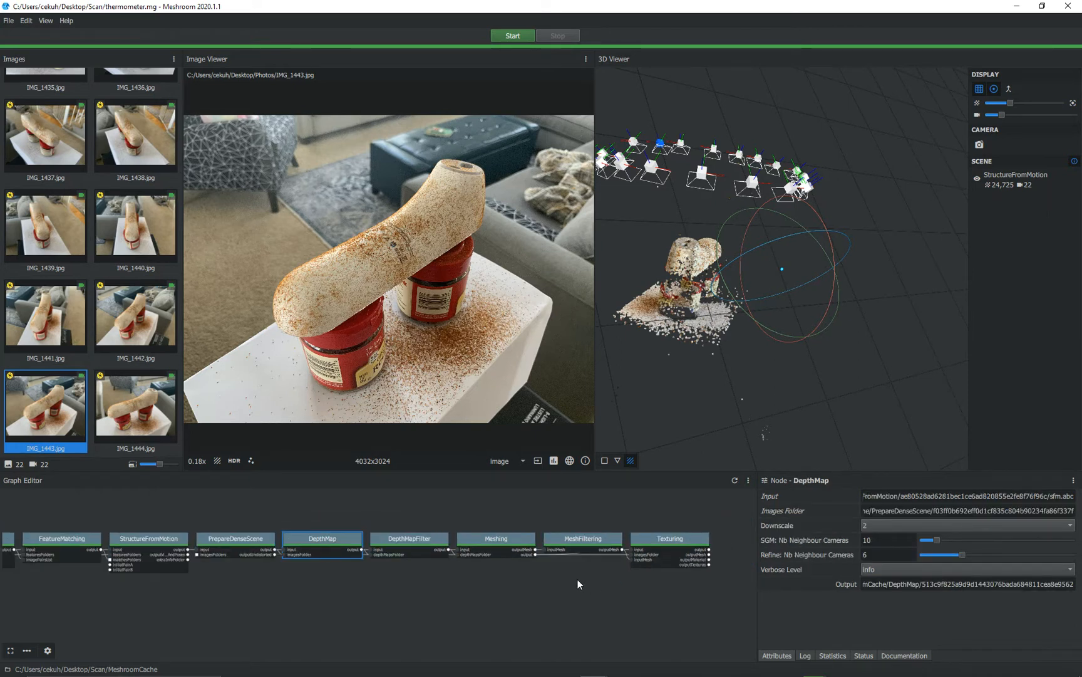
{"action": "left_click", "coordinate": [243, 538]}
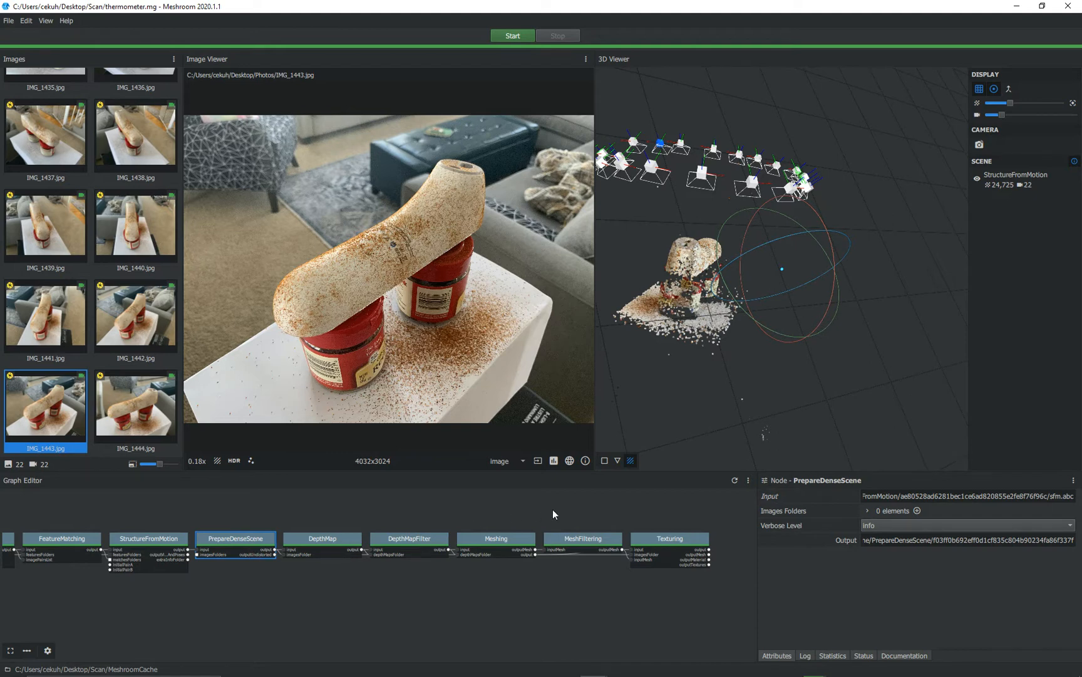
{"action": "left_click", "coordinate": [658, 539]}
{"action": "scroll", "coordinate": [883, 589], "scroll_direction": "down", "scroll_amount": 1}
{"action": "scroll", "coordinate": [885, 591], "scroll_direction": "down", "scroll_amount": 2}
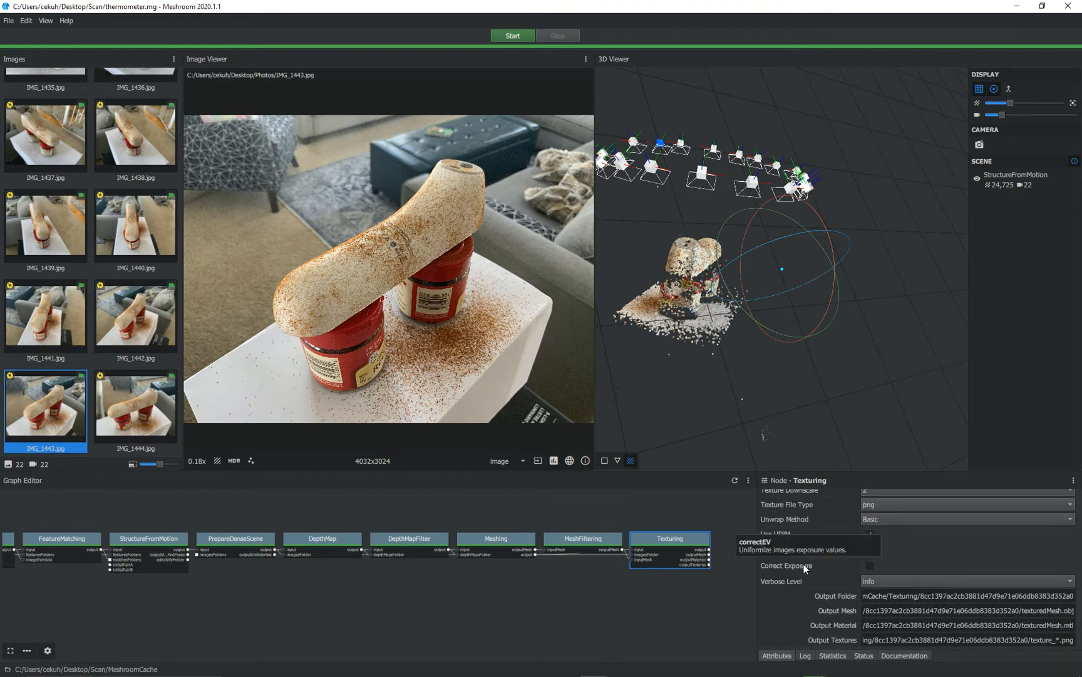
- Launch a new Meshroom instance from the Meshroom-2020.1.1 folder and get its console window out of the way
{"action": "left_click", "coordinate": [1014, 8]}
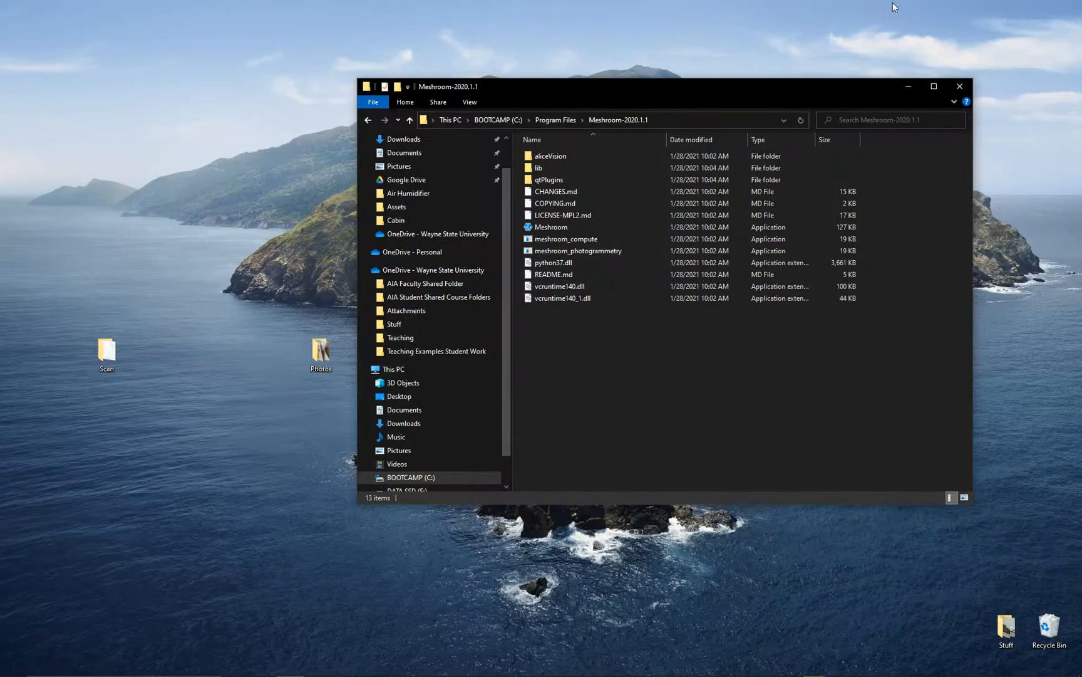
{"action": "left_click", "coordinate": [533, 228]}
{"action": "double_click", "coordinate": [533, 228]}
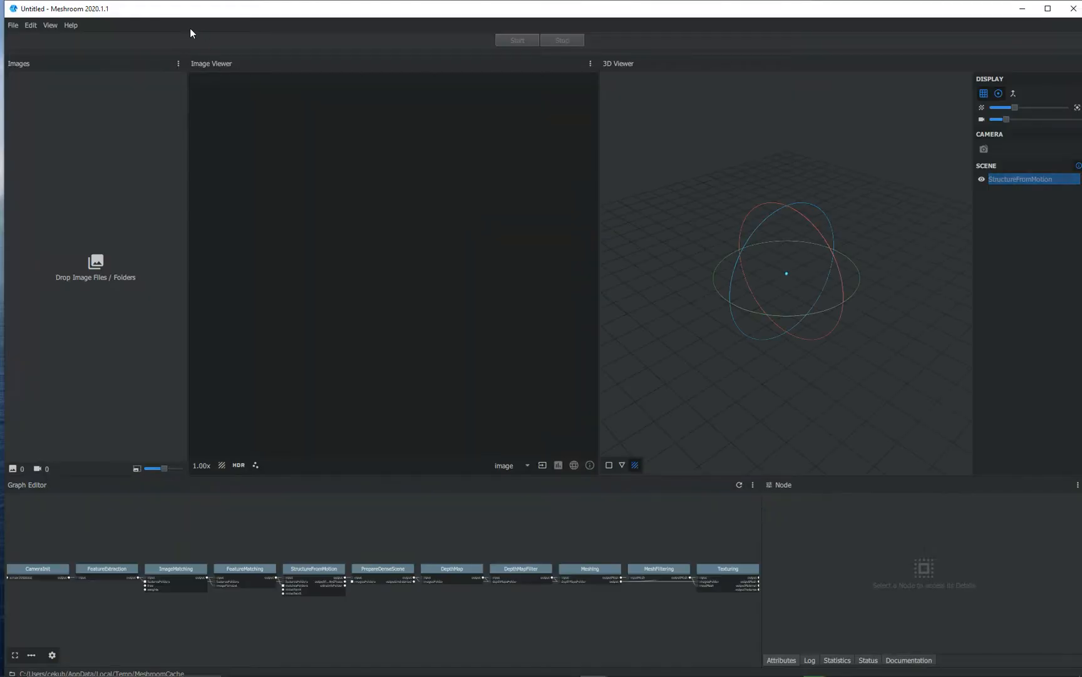
{"action": "left_click_drag", "start_coordinate": [108, 14], "coordinate": [517, 69]}
{"action": "left_click", "coordinate": [384, 73]}
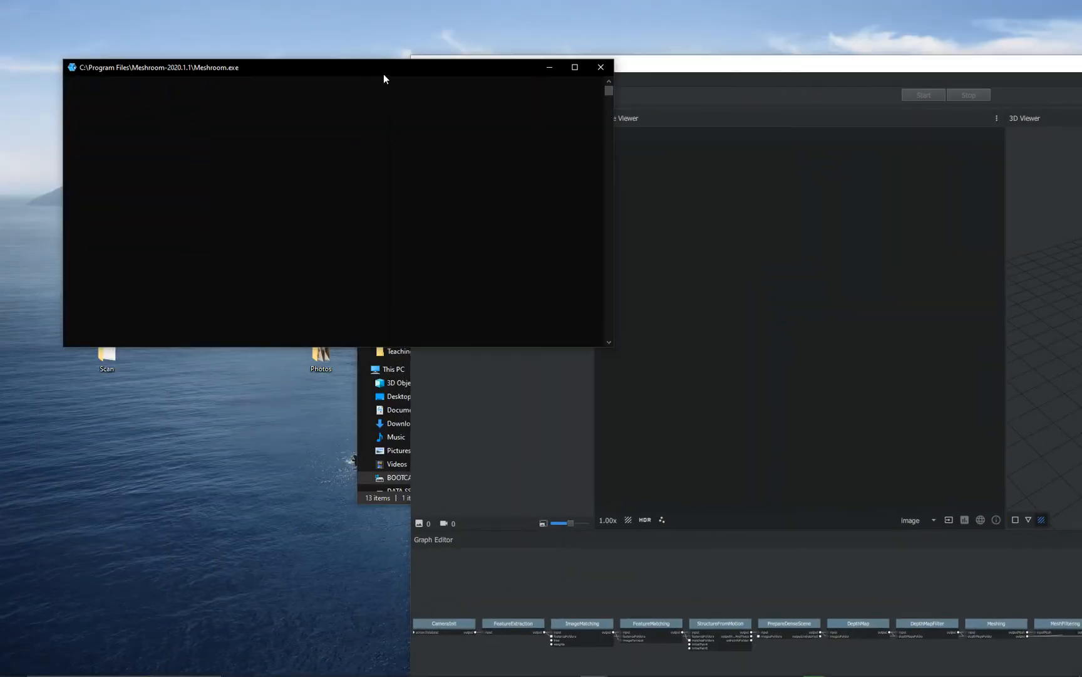
{"action": "left_click", "coordinate": [547, 66]}
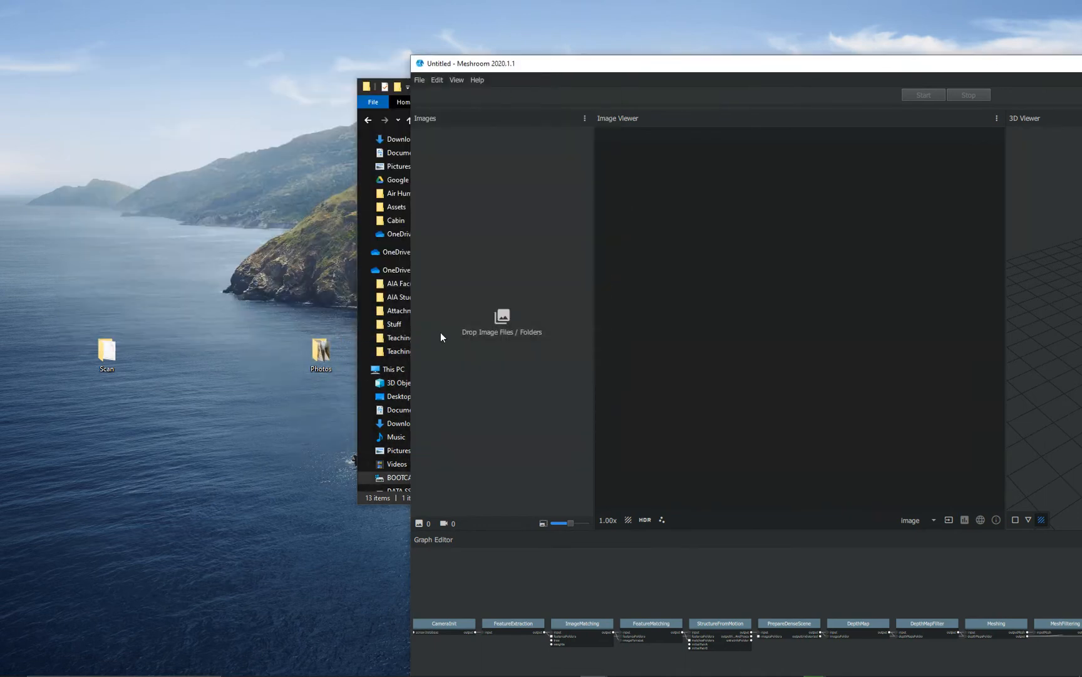
- Load the desktop Photos folder into the new project's image list and maximize the Meshroom window
{"action": "left_click_drag", "start_coordinate": [440, 332], "coordinate": [487, 324]}
{"action": "left_click_drag", "start_coordinate": [734, 65], "coordinate": [411, 34]}
{"action": "double_click", "coordinate": [411, 34]}
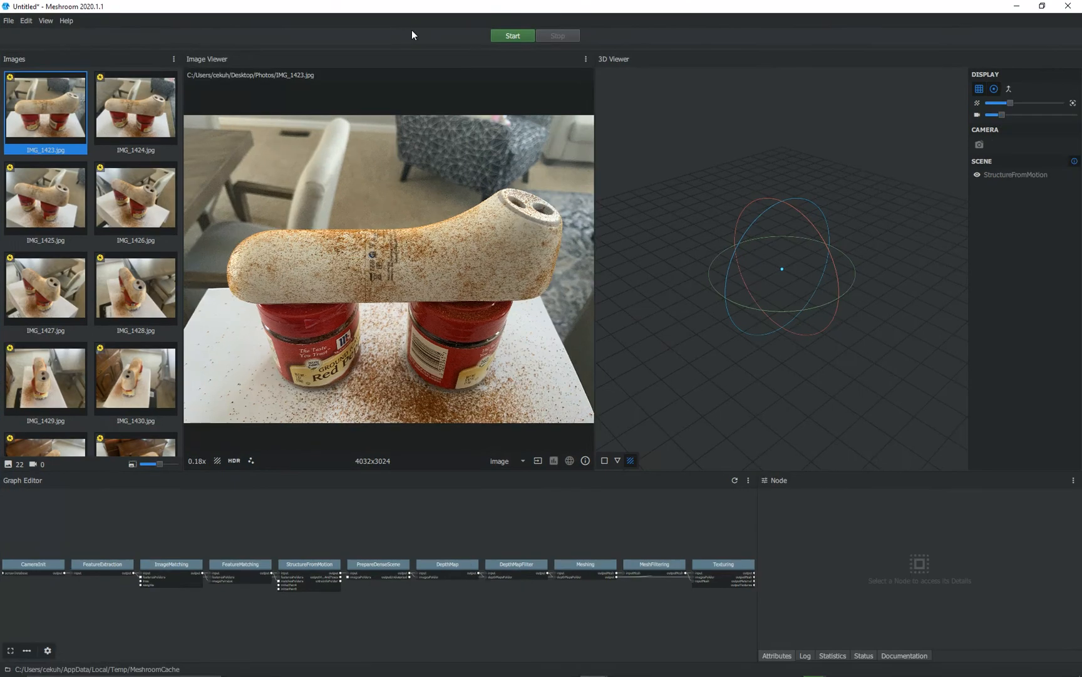
- Save the project as Thermometer on the Desktop and start computing the reconstruction
{"action": "left_click", "coordinate": [513, 36]}
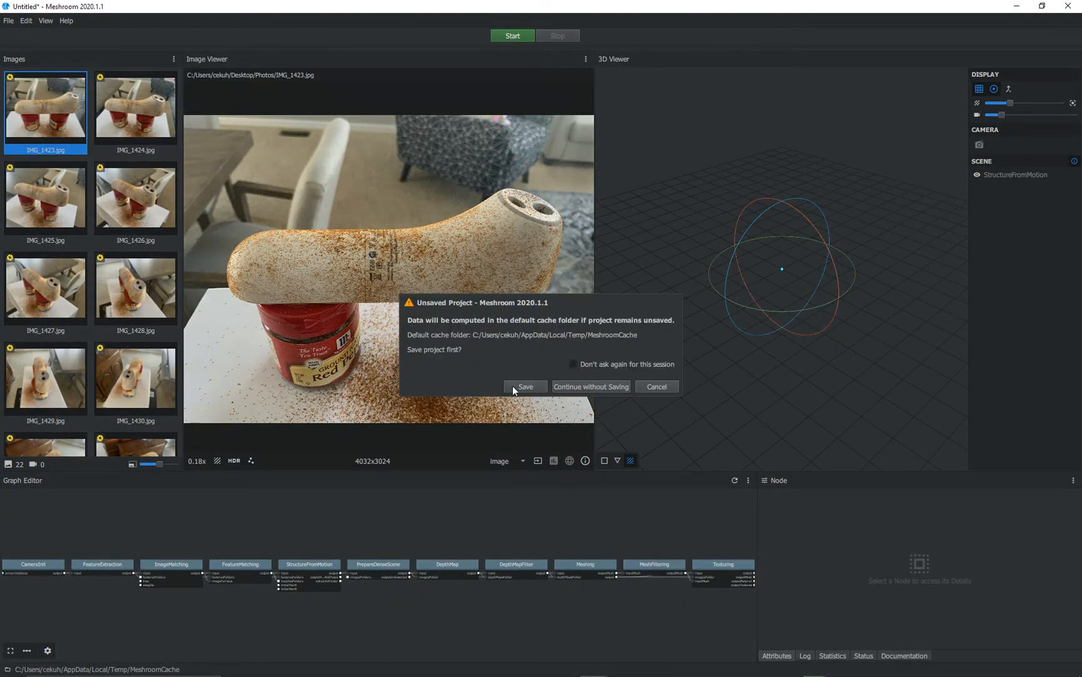
{"action": "left_click", "coordinate": [537, 386]}
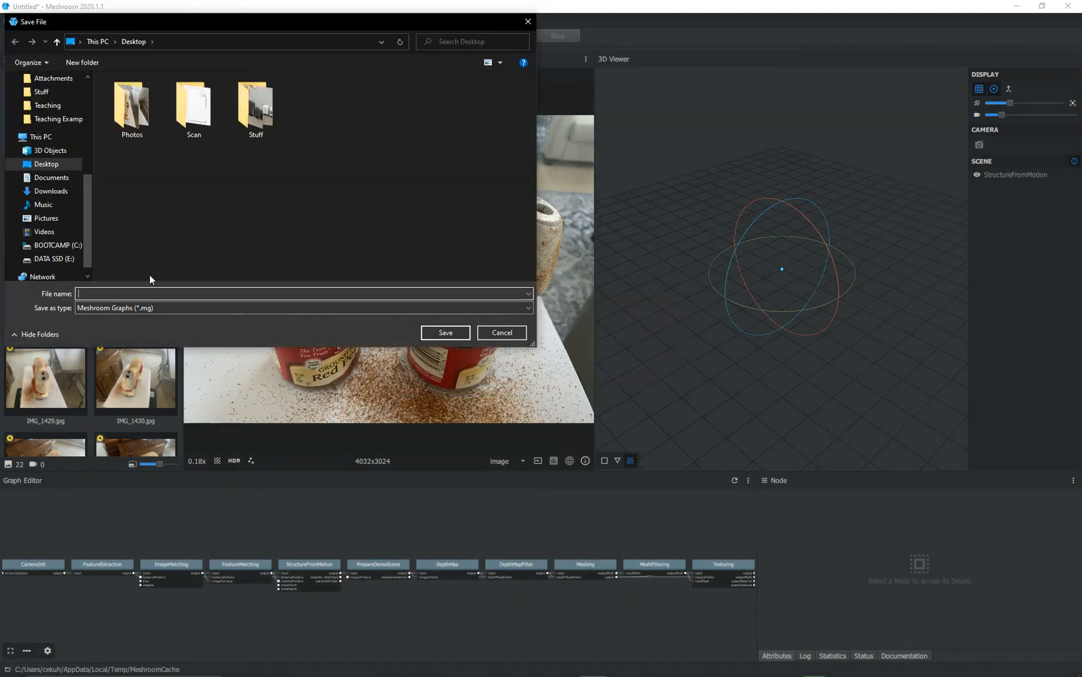
{"action": "type", "text": "Thermometer"}
{"action": "left_click", "coordinate": [441, 337]}
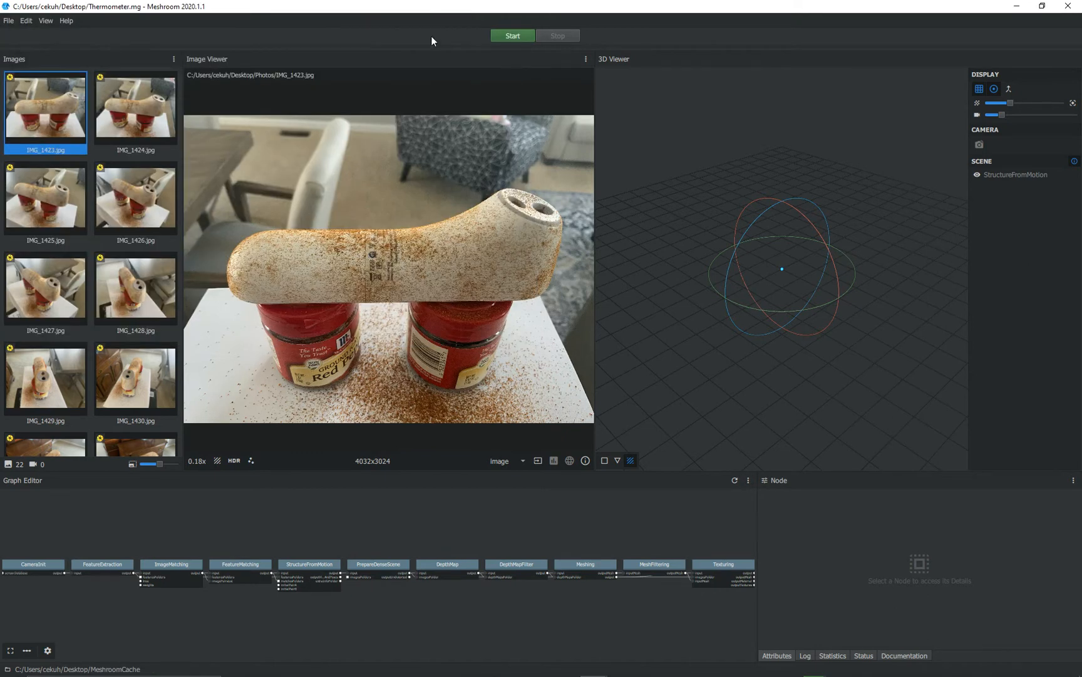
{"action": "left_click", "coordinate": [503, 36]}
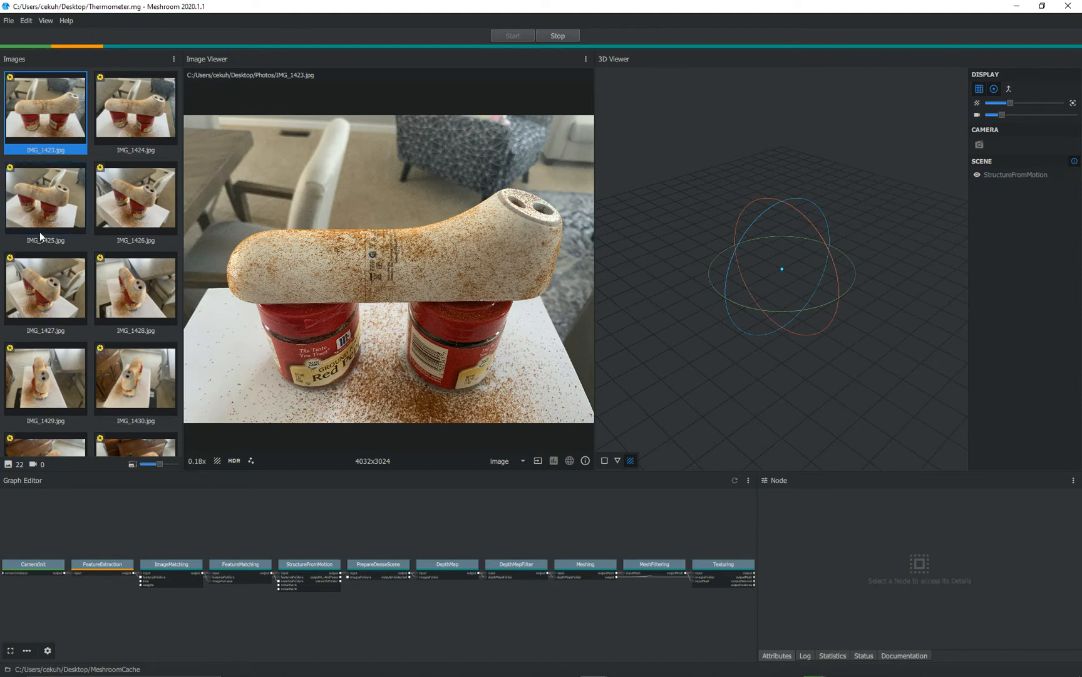
- Examine the processing status of the pipeline nodes from FeatureExtraction through Texturing in the graph
{"action": "scroll", "coordinate": [200, 536], "scroll_direction": "up", "scroll_amount": 5}
{"action": "scroll", "coordinate": [168, 553], "scroll_direction": "up", "scroll_amount": 1}
{"action": "left_click", "coordinate": [302, 558]}
{"action": "middle_click_drag", "start_coordinate": [335, 610], "coordinate": [173, 609]}
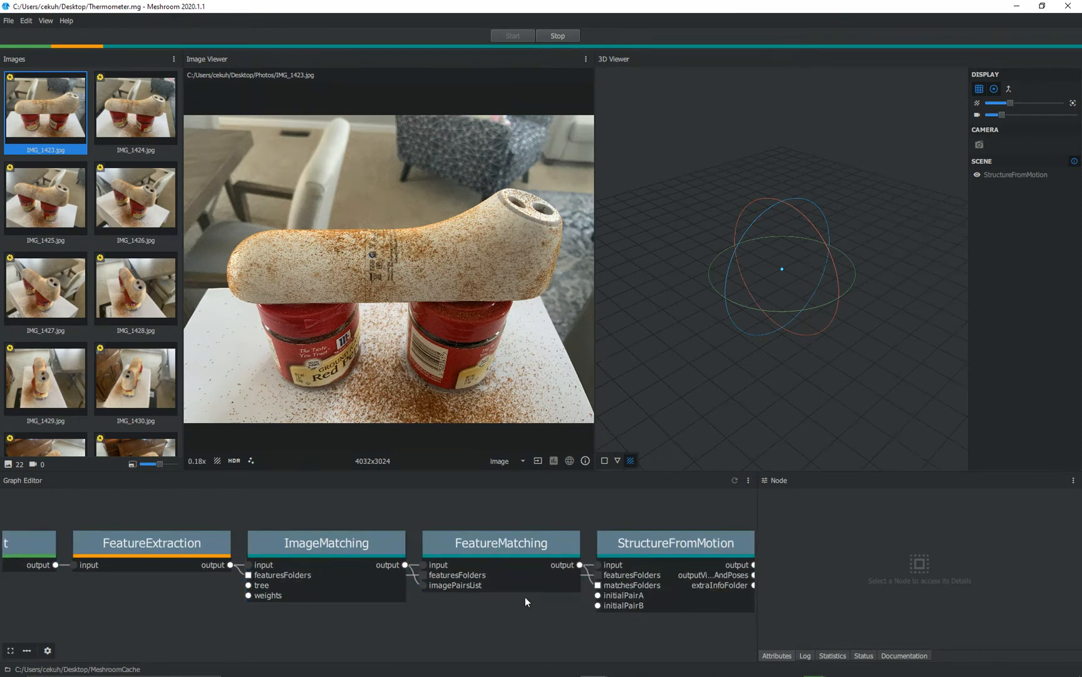
{"action": "scroll", "coordinate": [525, 597], "scroll_direction": "down", "scroll_amount": 3}
{"action": "middle_click_drag", "start_coordinate": [691, 549], "coordinate": [537, 551]}
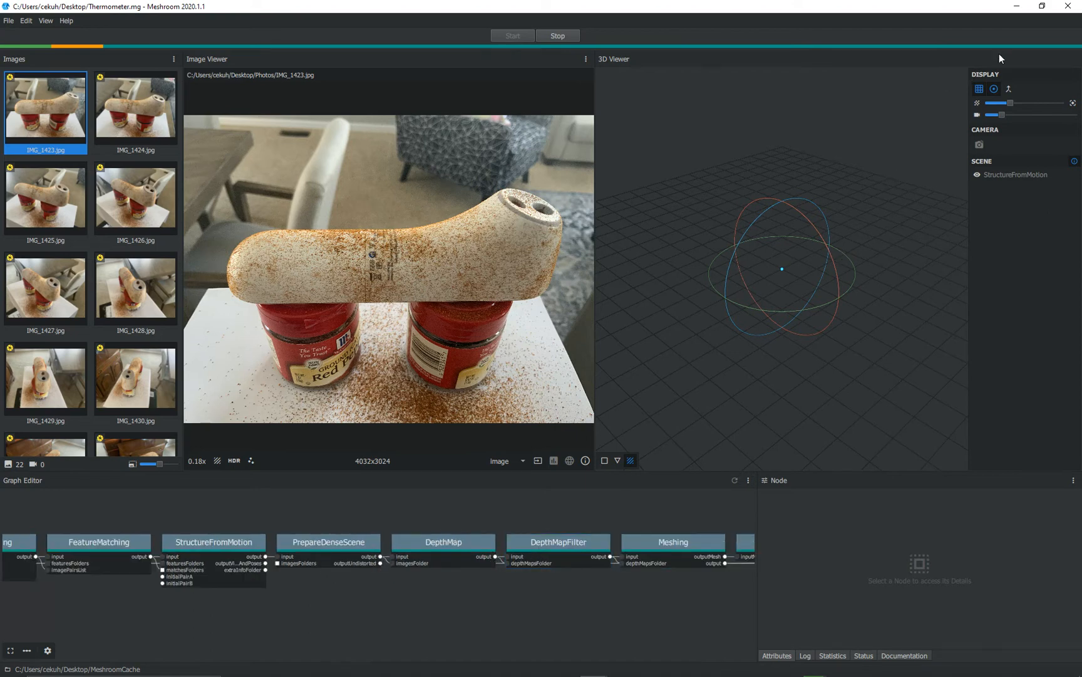
{"action": "scroll", "coordinate": [560, 630], "scroll_direction": "down", "scroll_amount": 4}
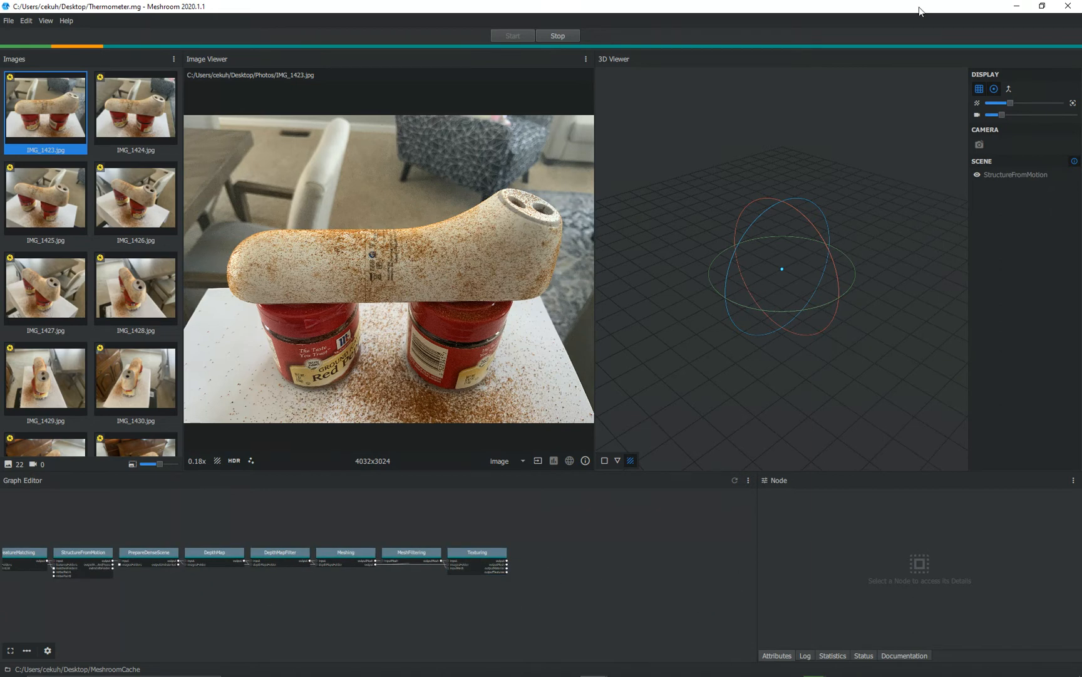
- Minimize the Meshroom and Meshroom-2020.1.1 folder windows, open the desktop Scan folder and select its MeshroomCache folder
{"action": "left_click", "coordinate": [1015, 7]}
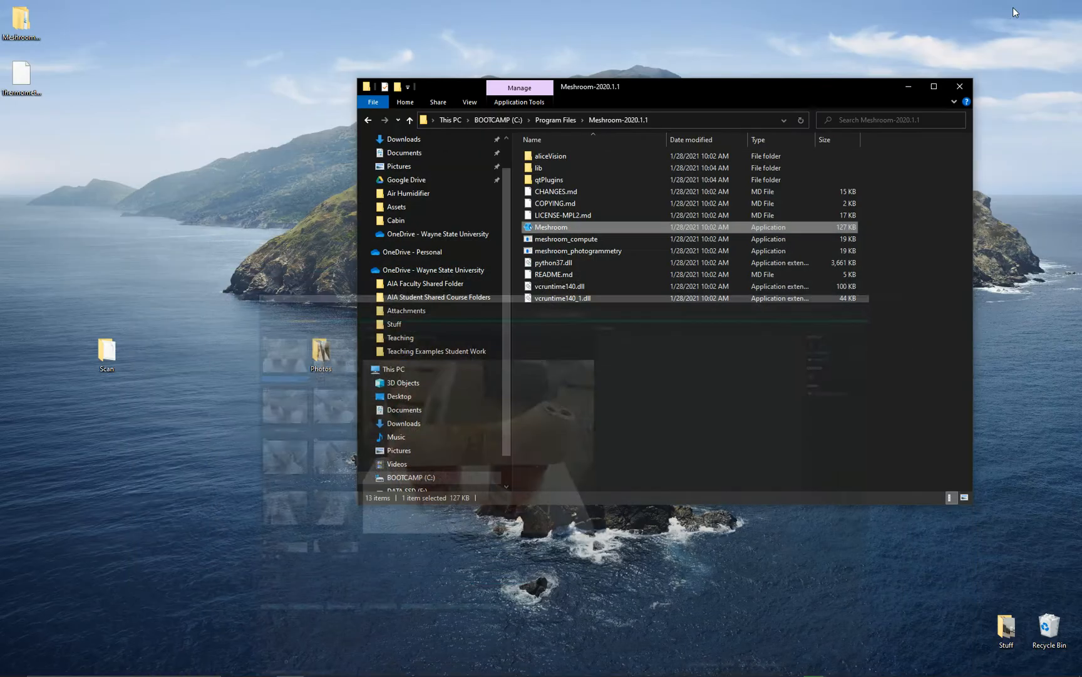
{"action": "left_click", "coordinate": [909, 88]}
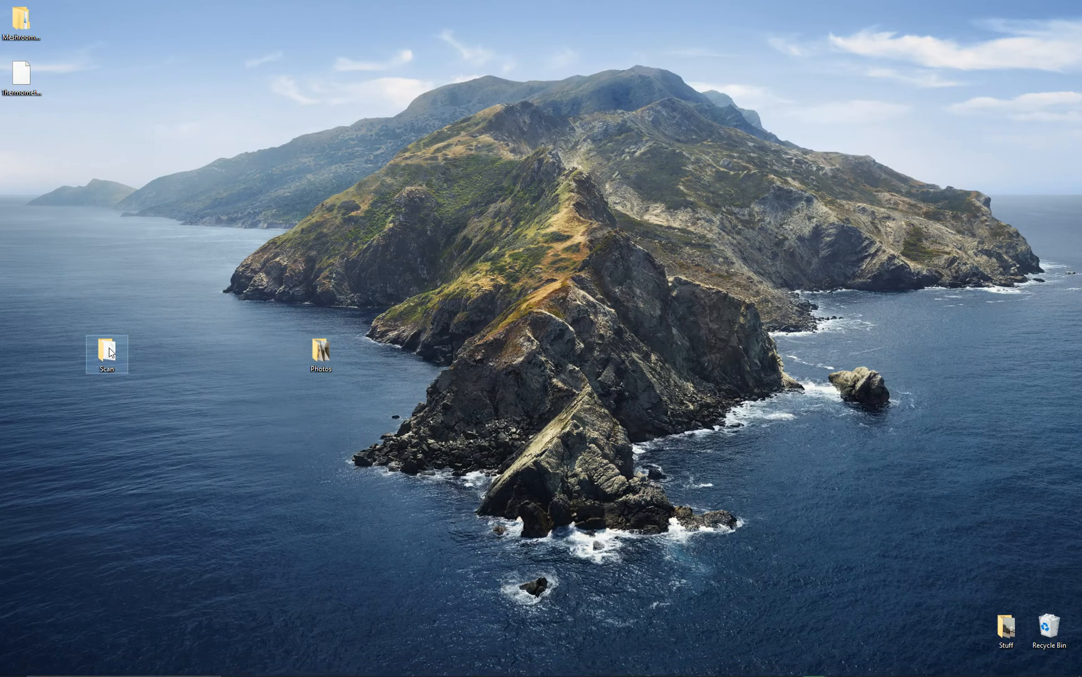
{"action": "double_click", "coordinate": [107, 350]}
{"action": "left_click", "coordinate": [581, 173]}
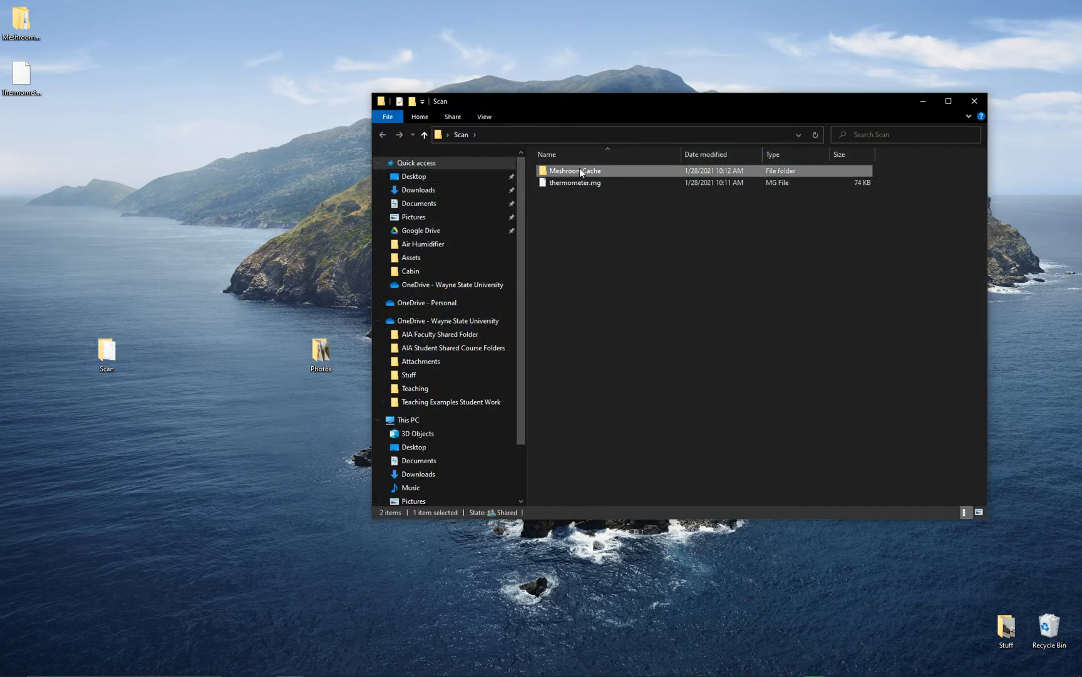
{"action": "left_click", "coordinate": [21, 26]}
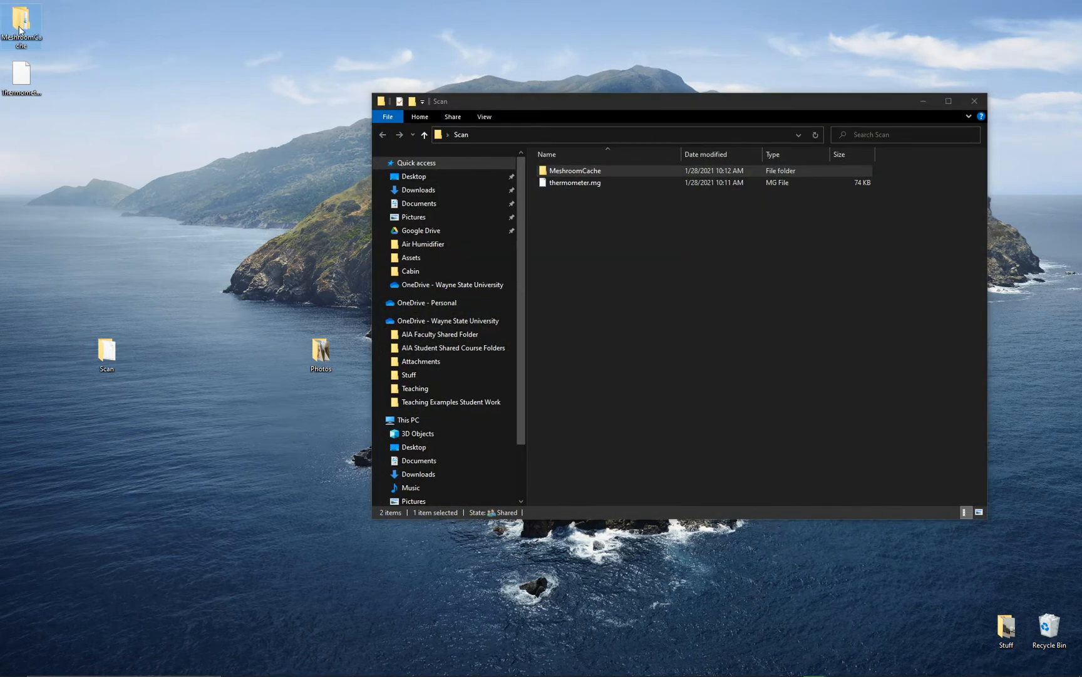
{"action": "left_click", "coordinate": [565, 175]}
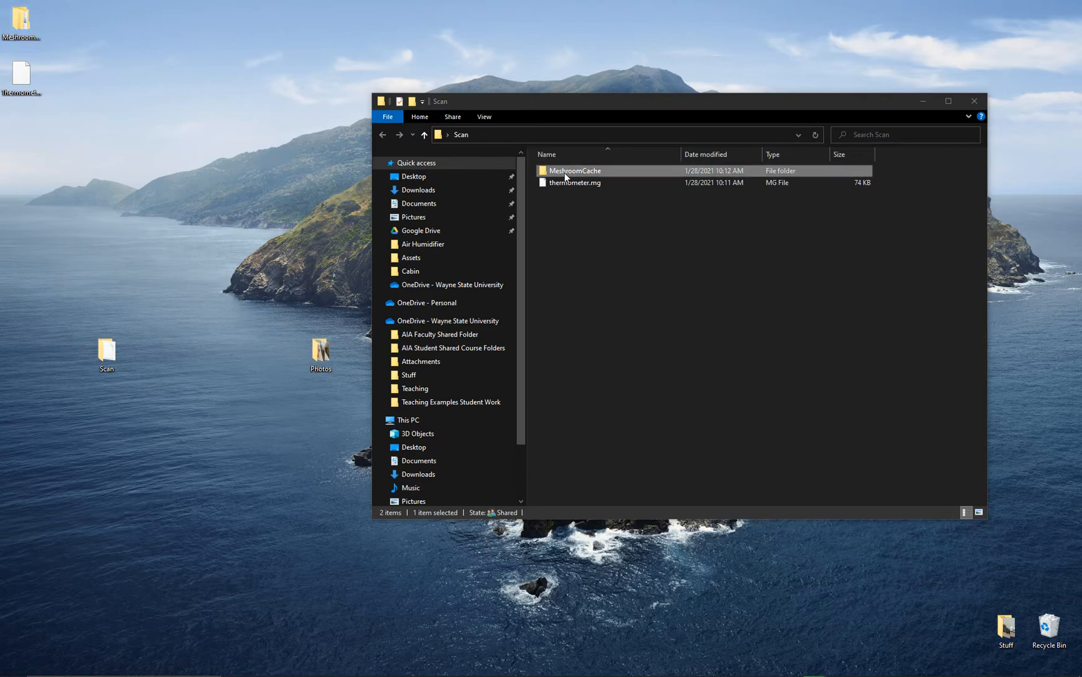
- Open the result subfolder of Texturing inside MeshroomCache and locate the texturedMesh 3D object and the texture_1001 image
{"action": "double_click", "coordinate": [563, 173]}
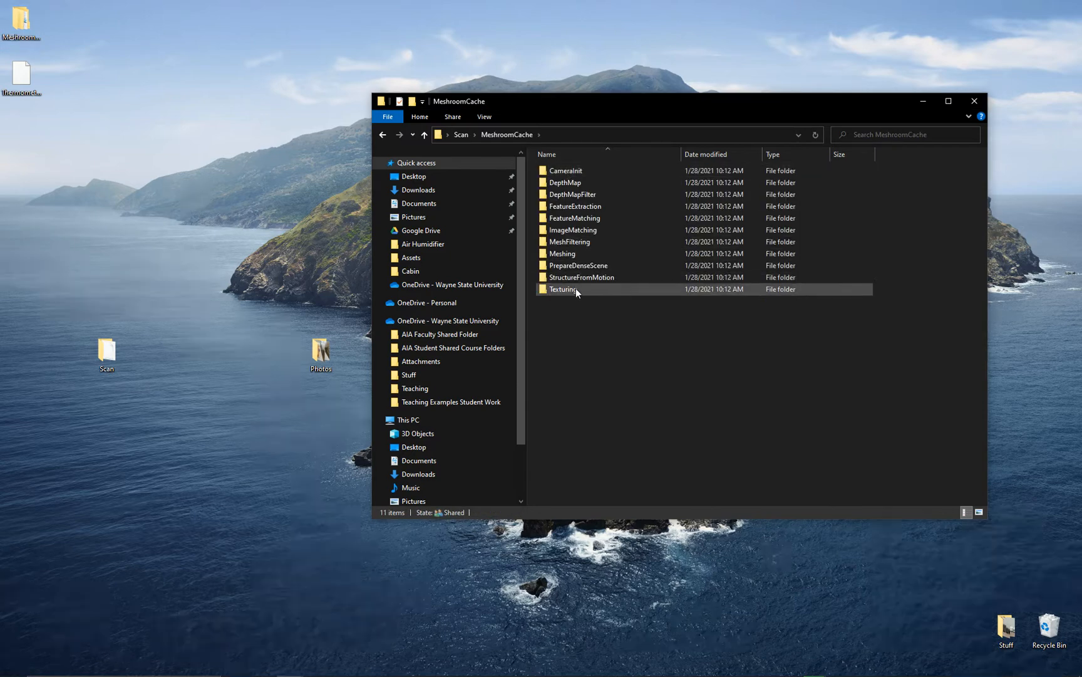
{"action": "double_click", "coordinate": [576, 289]}
{"action": "left_click", "coordinate": [588, 171]}
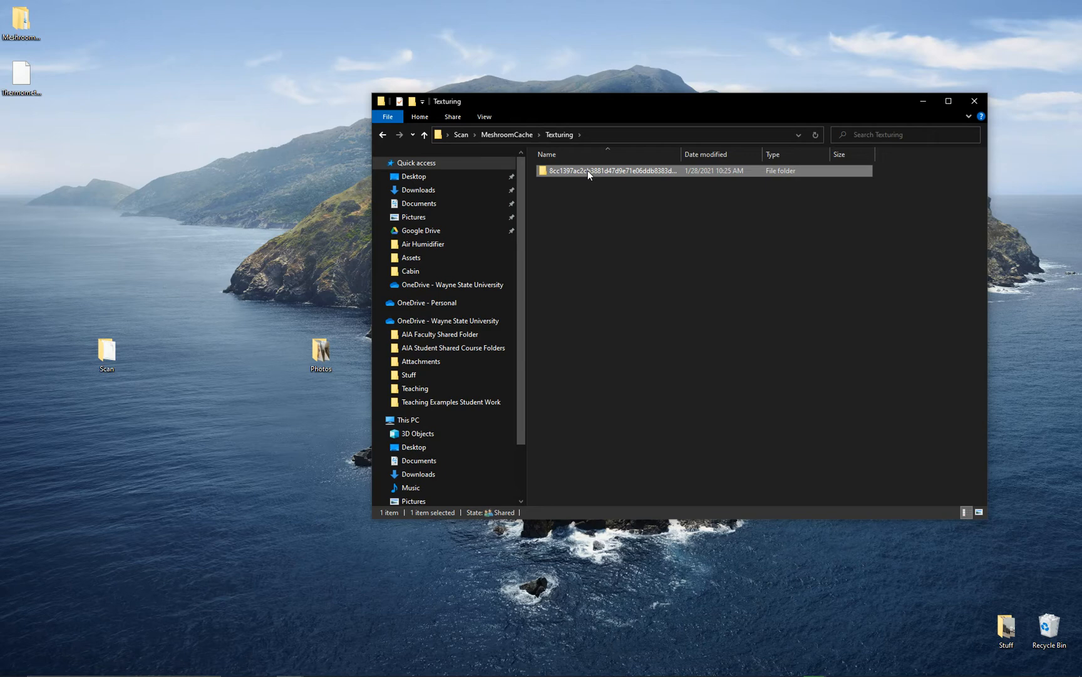
{"action": "double_click", "coordinate": [587, 170]}
{"action": "left_click", "coordinate": [581, 229]}
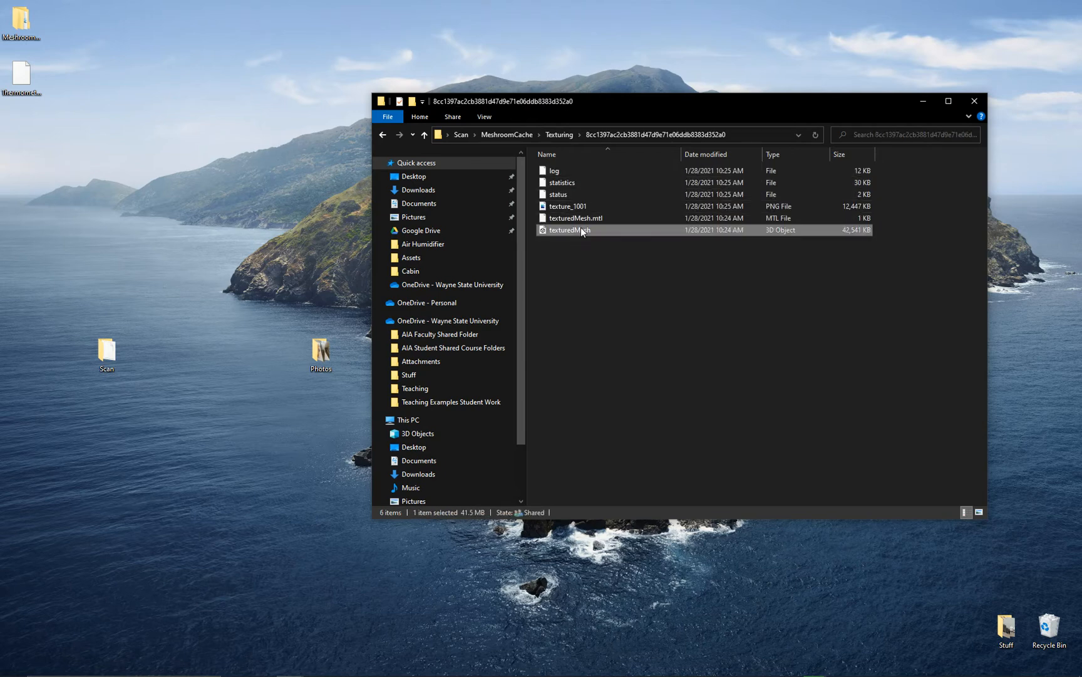
{"action": "left_click", "coordinate": [582, 205]}
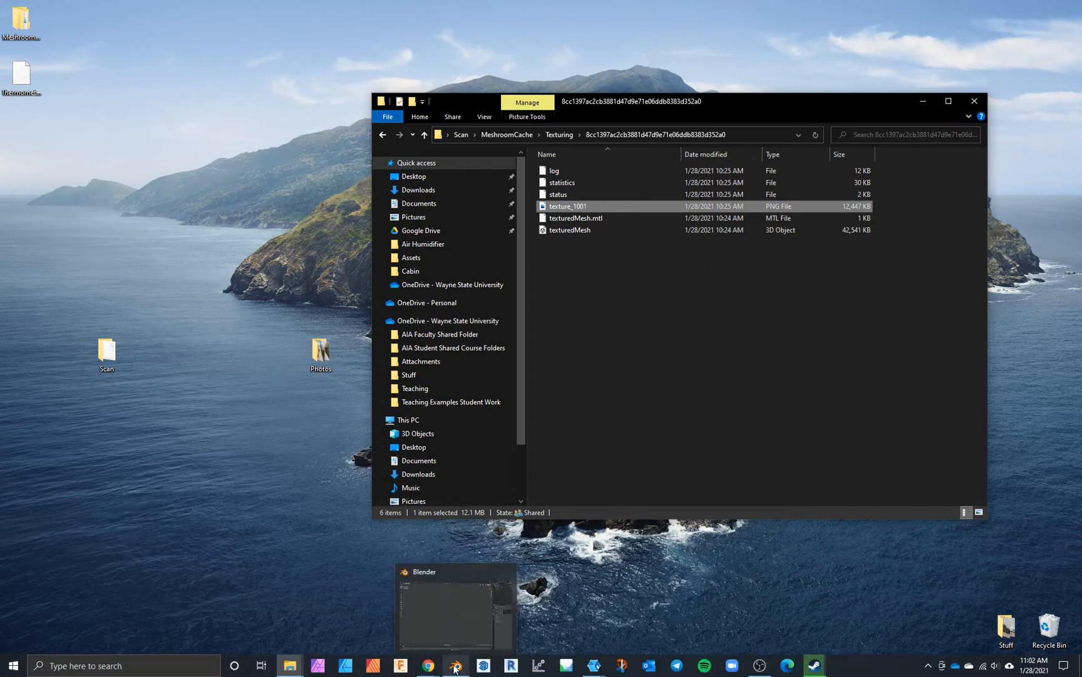
- Switch to Blender and import texturedMesh.obj from the Texturing results in the desktop Scan folder's MeshroomCache
{"action": "left_click", "coordinate": [455, 667]}
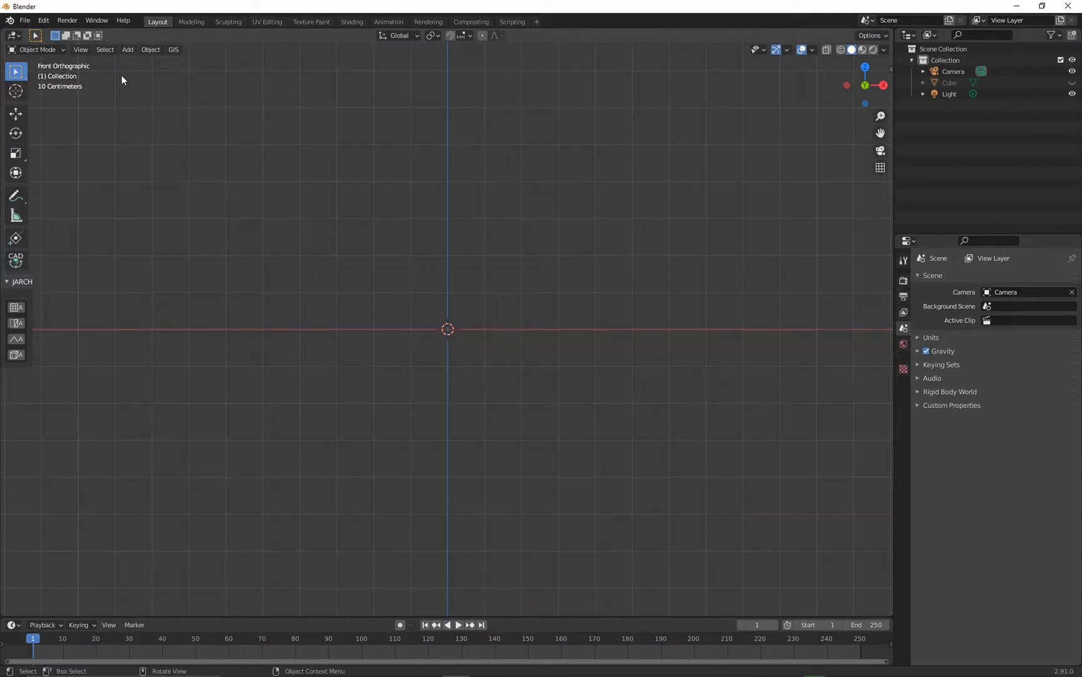
{"action": "left_click", "coordinate": [27, 22]}
{"action": "mouse_move", "coordinate": [61, 169]}
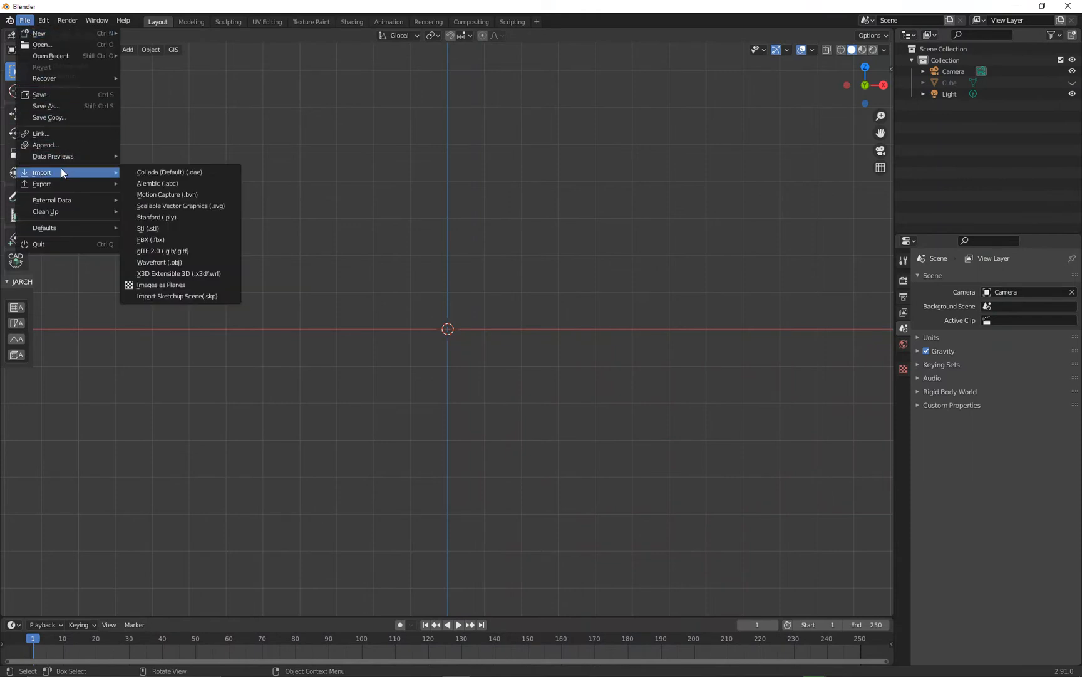
{"action": "left_click", "coordinate": [192, 265]}
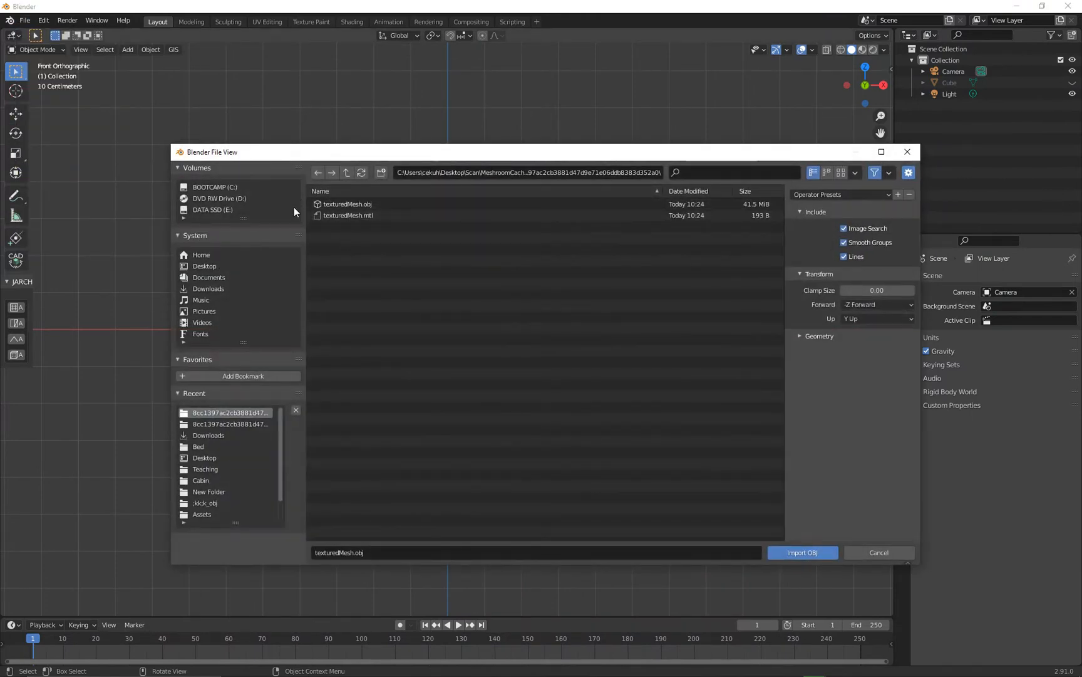
{"action": "left_click", "coordinate": [213, 266]}
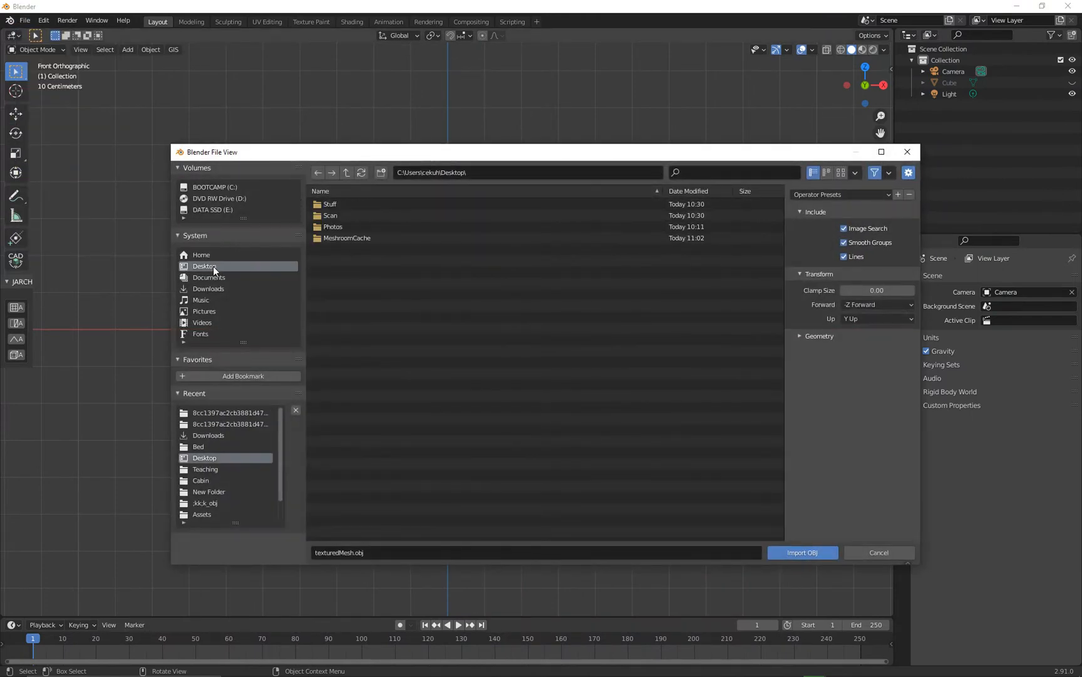
{"action": "left_click", "coordinate": [360, 226]}
{"action": "left_click", "coordinate": [353, 172]}
{"action": "left_click", "coordinate": [350, 214]}
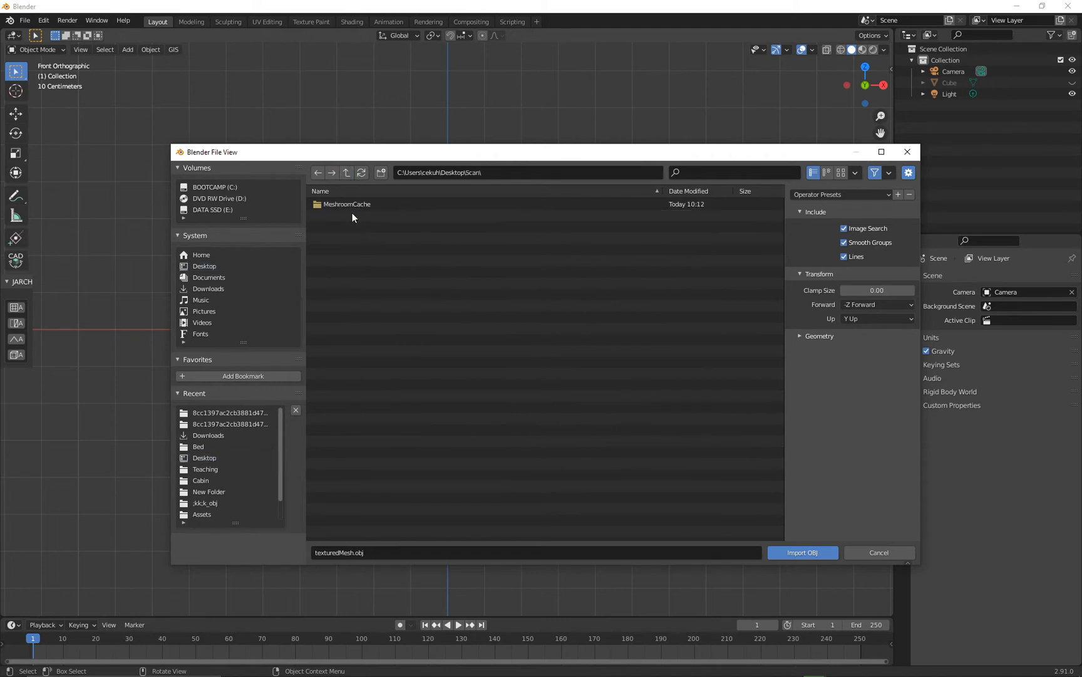
{"action": "left_click", "coordinate": [360, 201]}
{"action": "left_click", "coordinate": [361, 204]}
{"action": "left_click", "coordinate": [363, 203]}
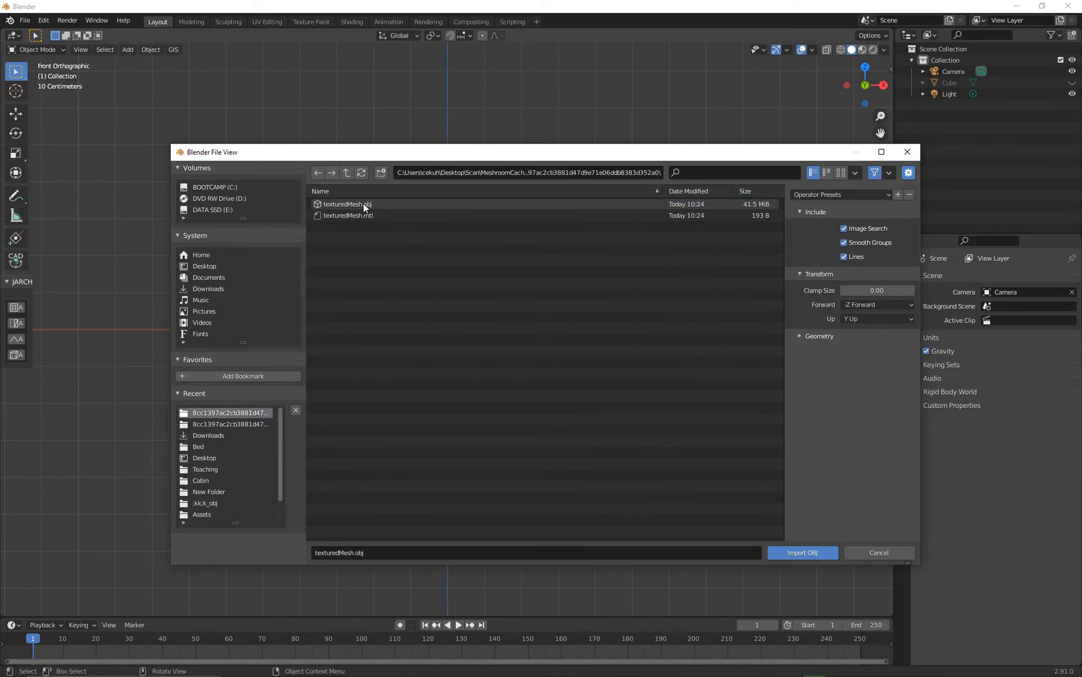
{"action": "double_click", "coordinate": [363, 203]}
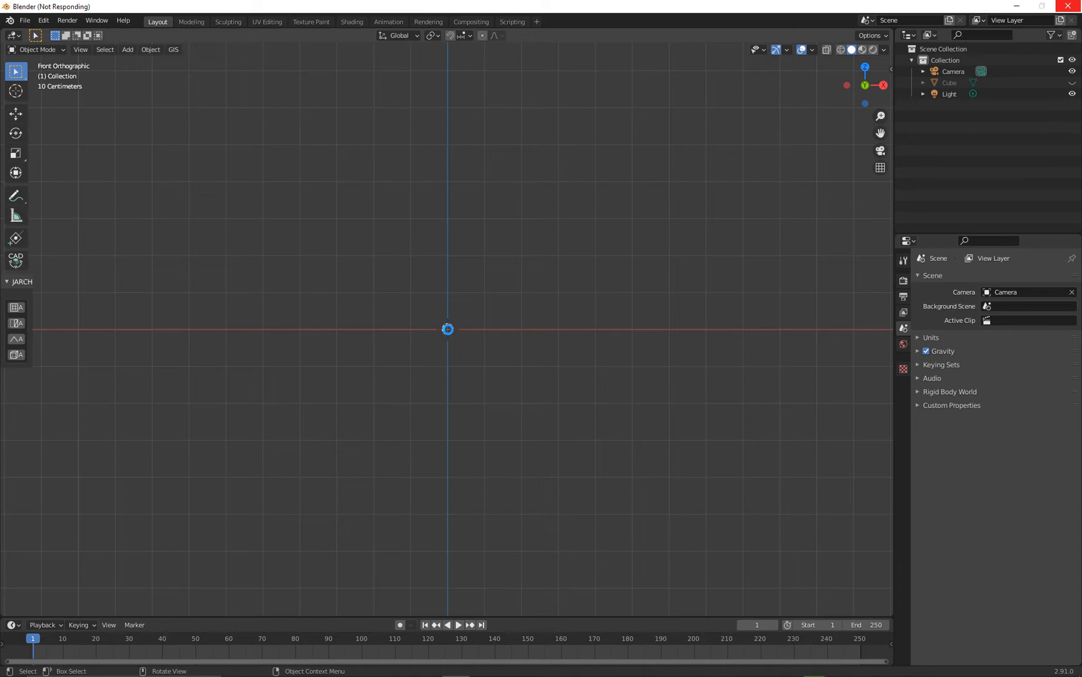
- Rotate the imported mesh in the front and right views to turn the scan upright
{"action": "middle_click_drag", "start_coordinate": [468, 362], "coordinate": [445, 362]}
{"action": "left_click", "coordinate": [445, 362]}
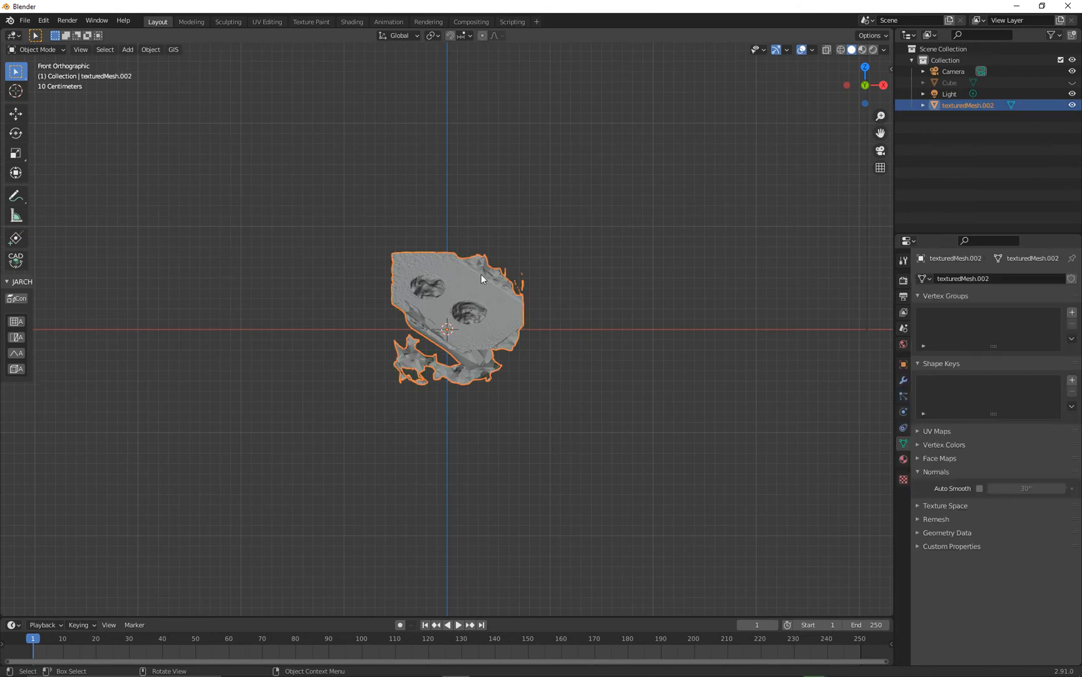
{"action": "key", "text": "r"}
{"action": "left_click", "coordinate": [464, 427]}
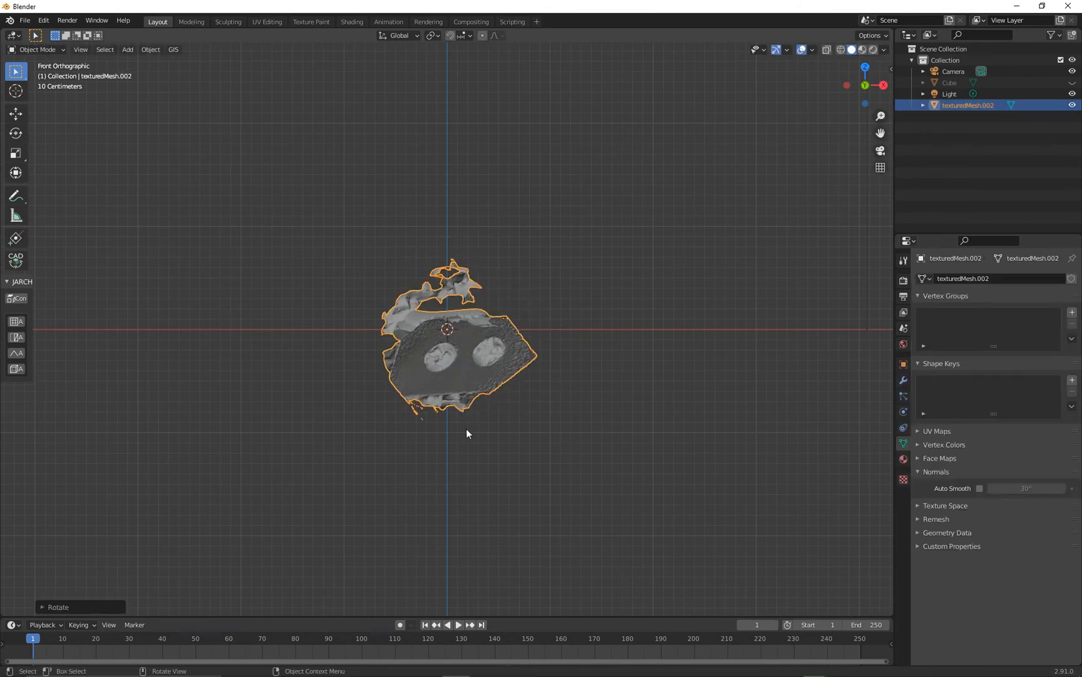
{"action": "key", "text": "KP_3"}
{"action": "key", "text": "r"}
{"action": "left_click", "coordinate": [307, 453]}
- Level the scan's base in the front view and rotate it in the top view to line the thermometer up with the X axis
{"action": "key", "text": "KP_1"}
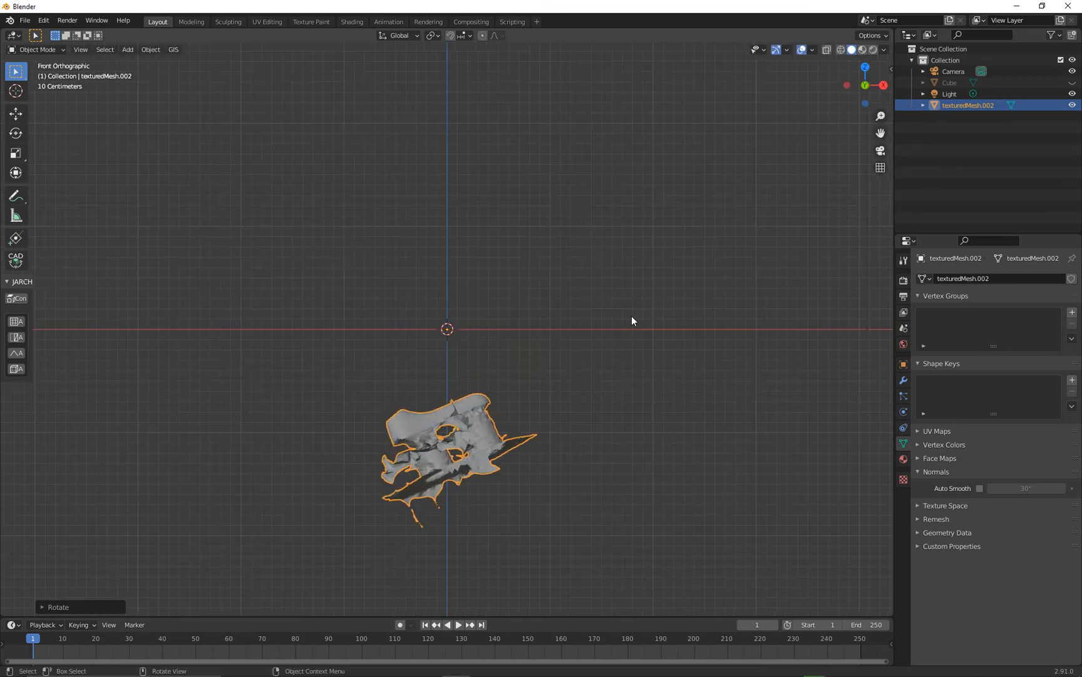
{"action": "key", "text": "r"}
{"action": "left_click", "coordinate": [581, 403]}
{"action": "key", "text": "KP_7"}
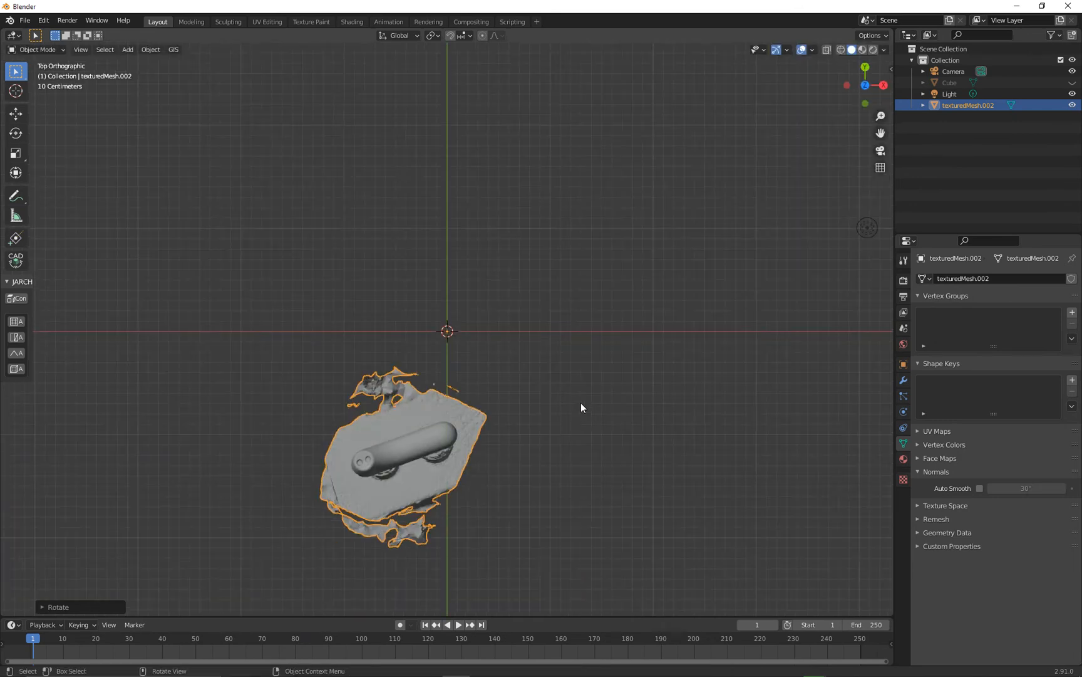
{"action": "key", "text": "r"}
{"action": "left_click", "coordinate": [587, 495]}
- Move the mesh in the top and right views to center the thermometer on the world origin, correcting its sideways tilt
{"action": "key", "text": "g"}
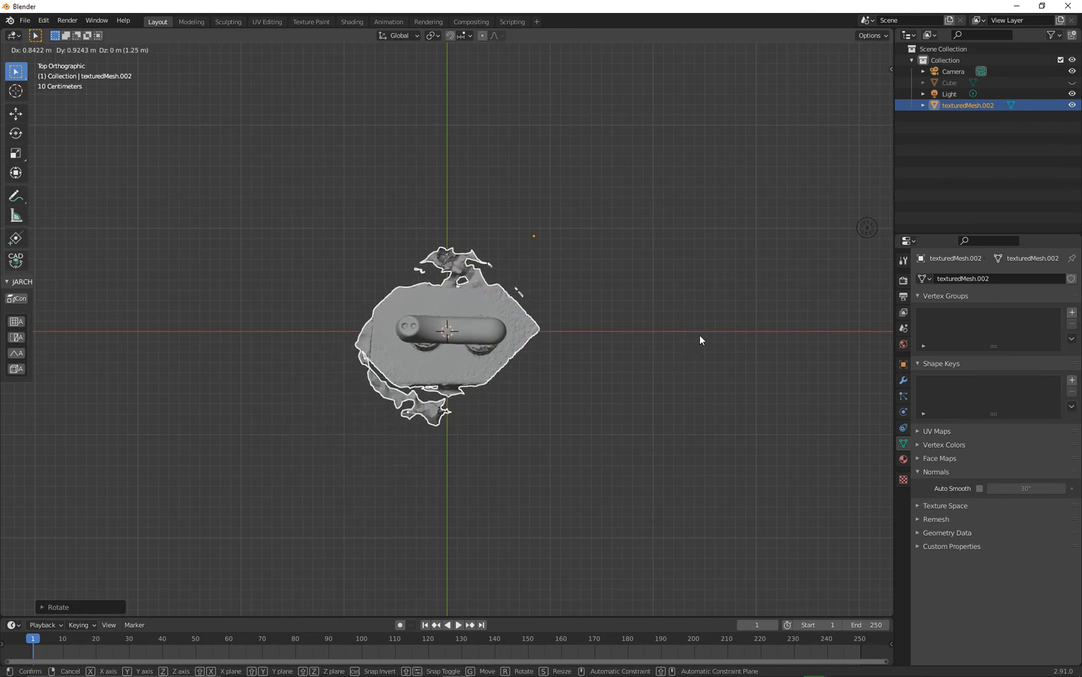
{"action": "left_click", "coordinate": [701, 340]}
{"action": "key", "text": "KP_3"}
{"action": "key", "text": "g"}
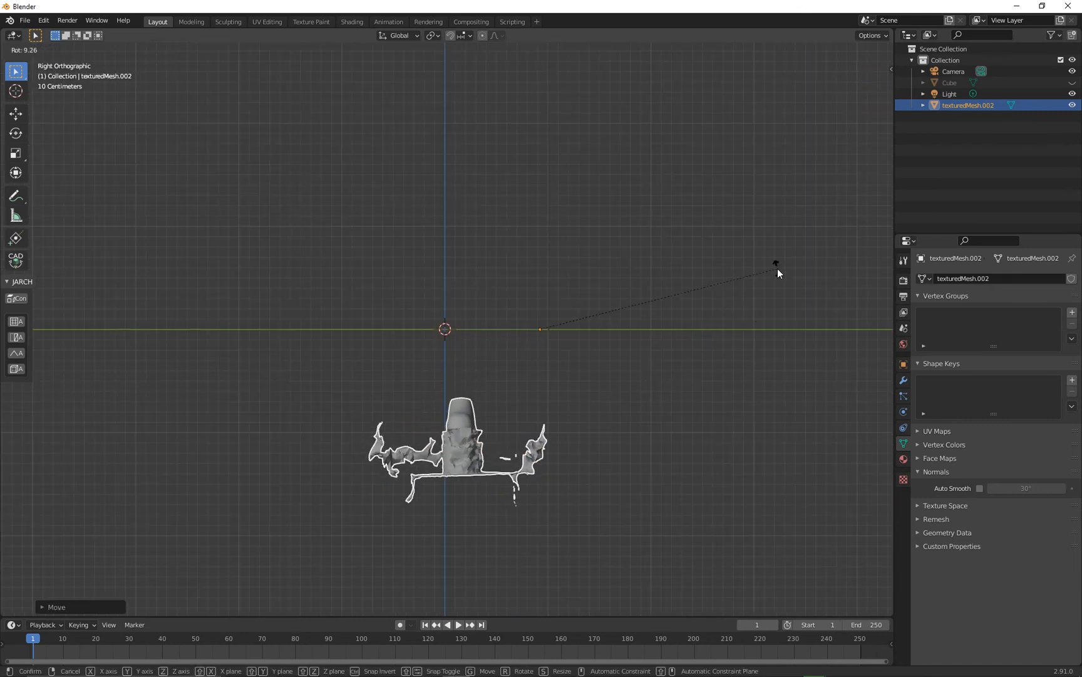
{"action": "left_click", "coordinate": [697, 133]}
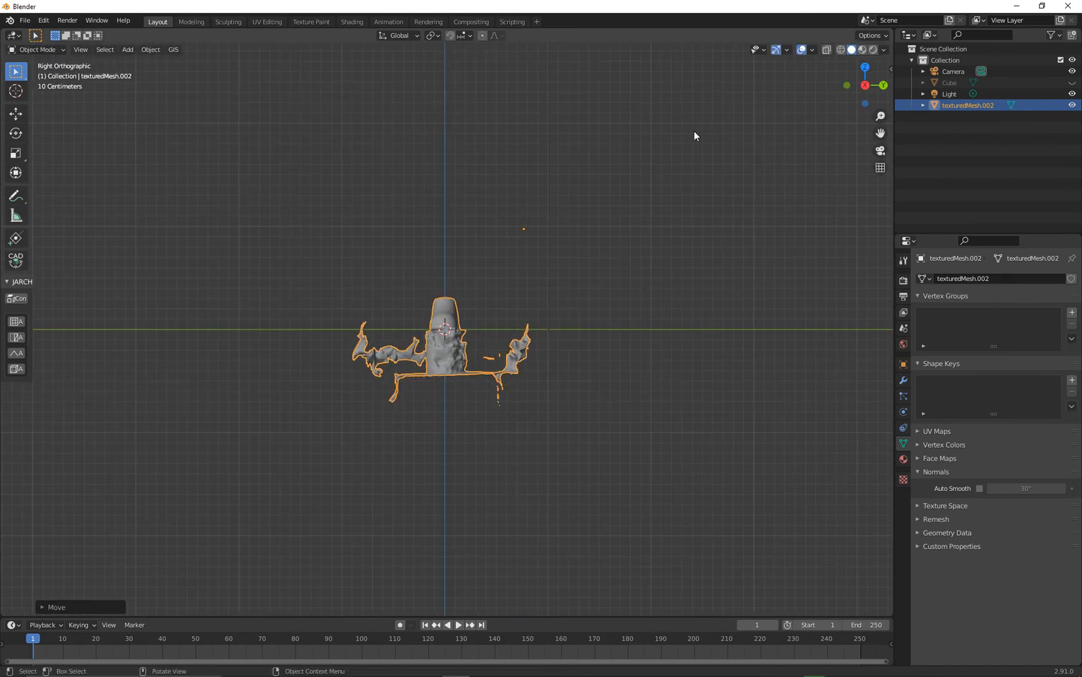
- Inspect the scan from several sides and fine-tune its rotation in the top view to make the thermometer parallel to the X axis
{"action": "scroll", "coordinate": [480, 326], "scroll_direction": "up", "scroll_amount": 4}
{"action": "scroll", "coordinate": [480, 326], "scroll_direction": "up", "scroll_amount": 2}
{"action": "middle_click_drag", "start_coordinate": [550, 252], "coordinate": [322, 273]}
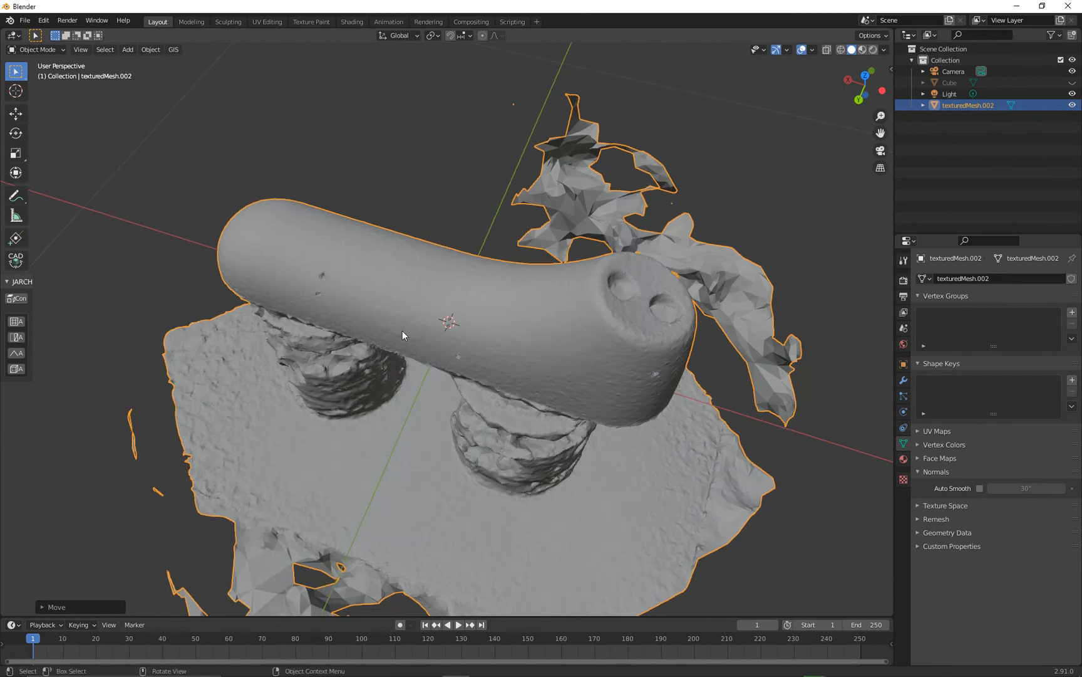
{"action": "middle_click_drag", "start_coordinate": [650, 383], "coordinate": [531, 359]}
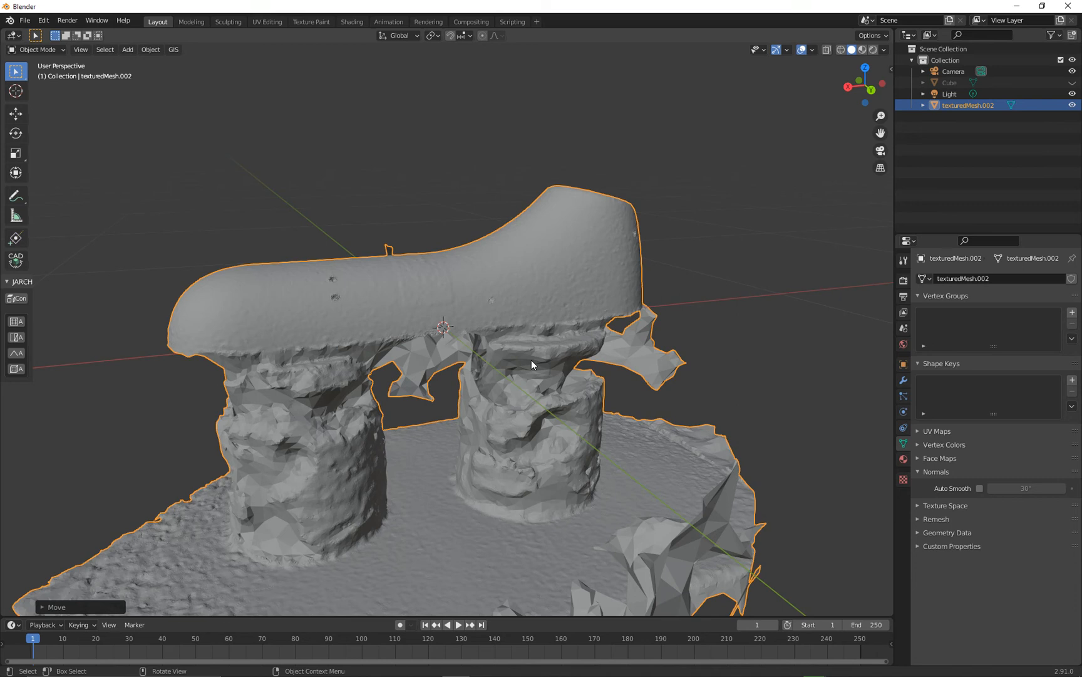
{"action": "key", "text": "KP_3"}
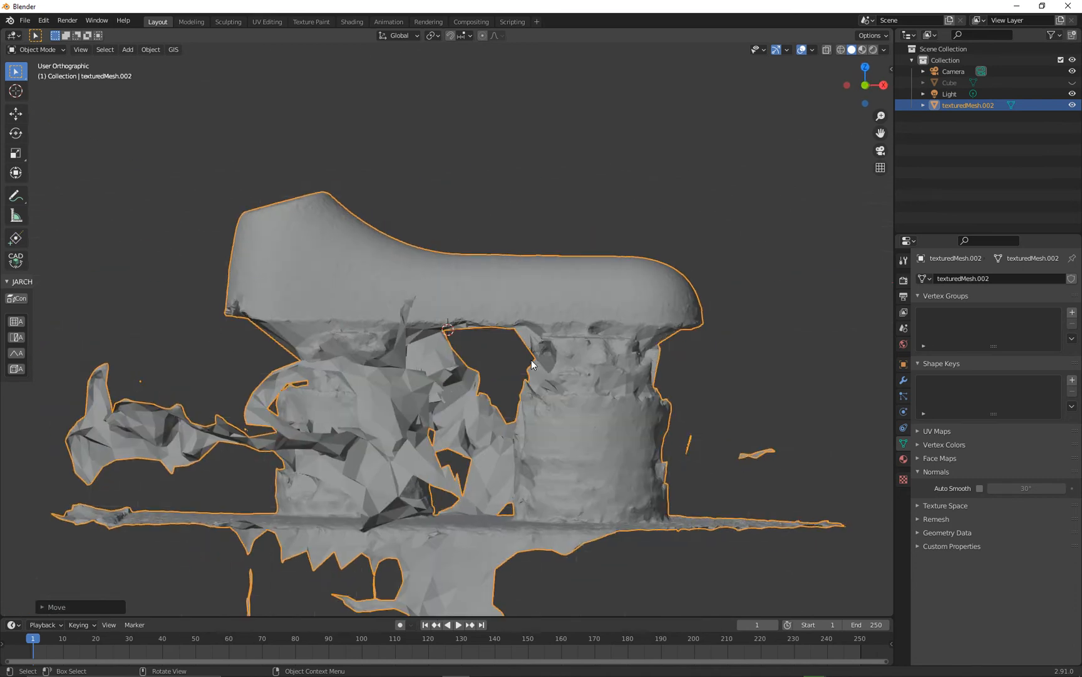
{"action": "key", "text": "KP_7"}
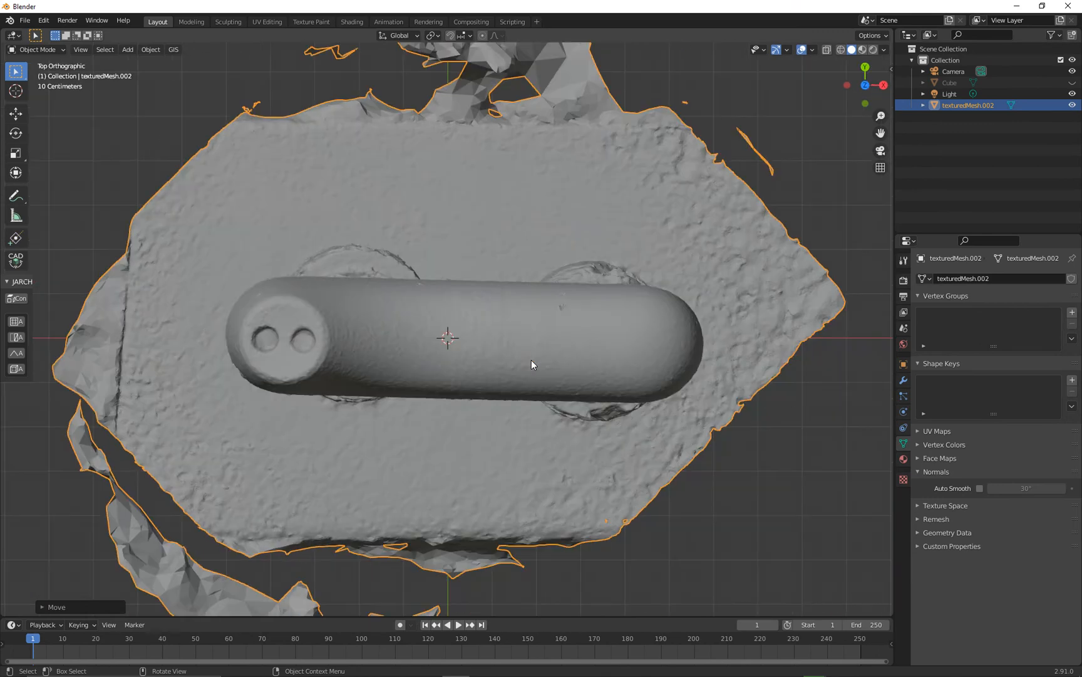
{"action": "key", "text": "r"}
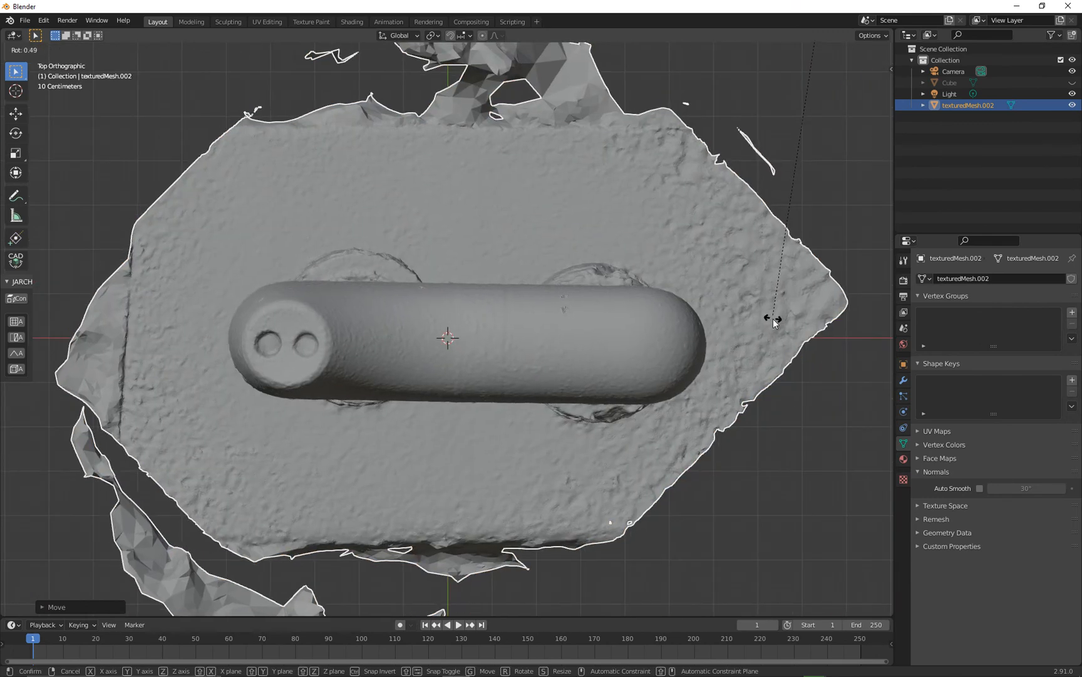
{"action": "left_click", "coordinate": [783, 327]}
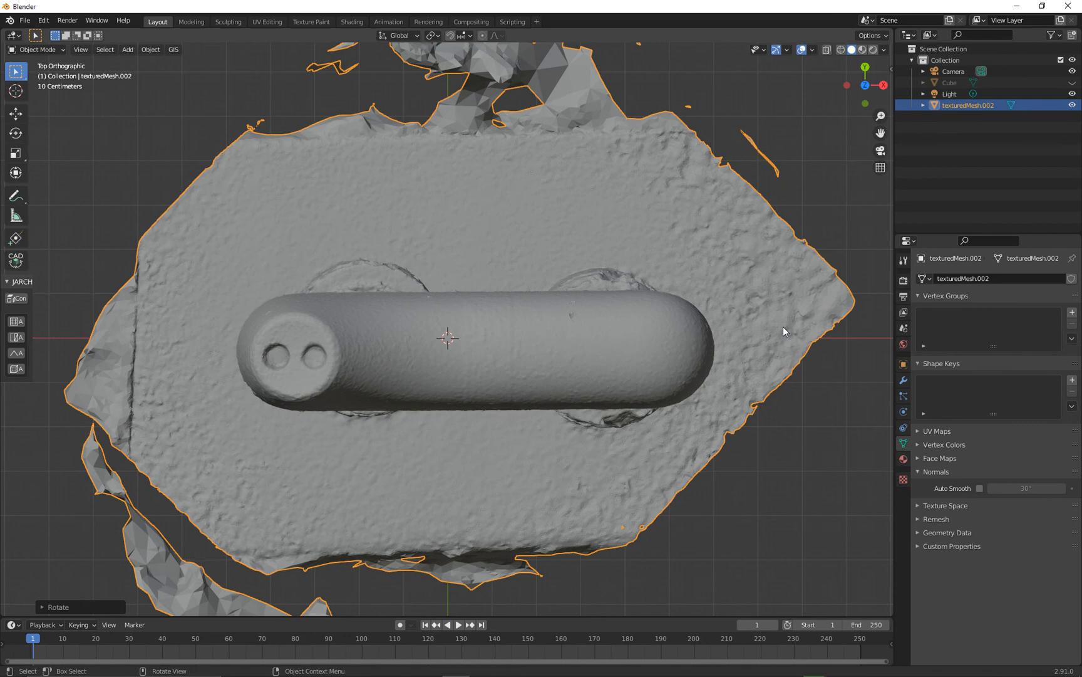
- Straighten the mesh's slight tilt in the right view and check the alignment from the front
{"action": "key", "text": "KP_1"}
{"action": "key", "text": "KP_3"}
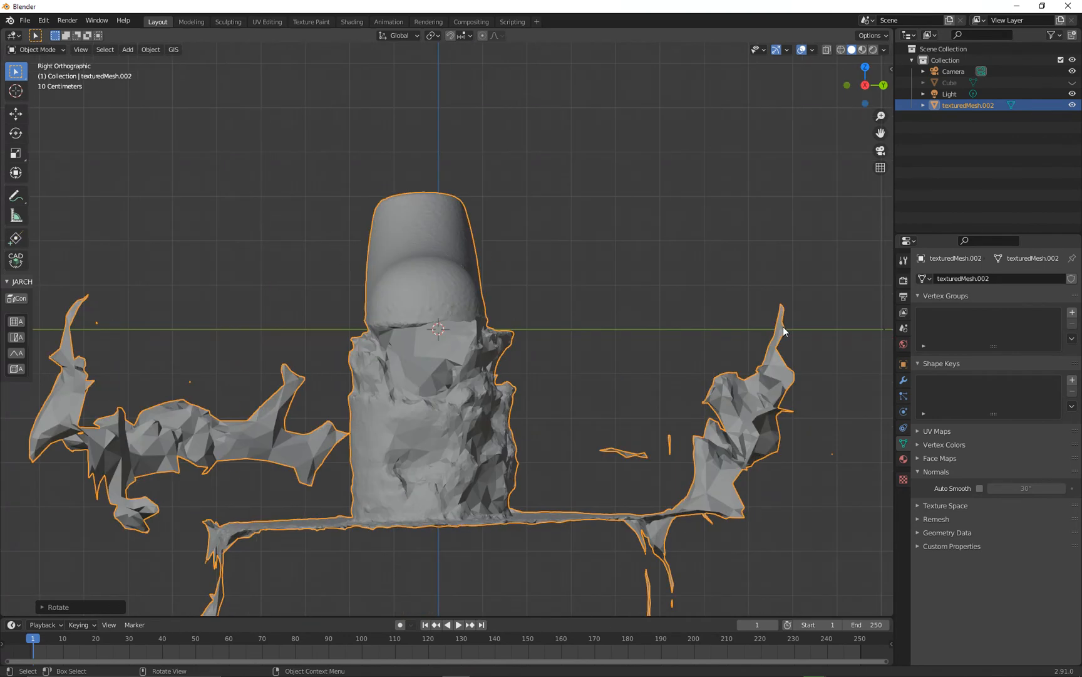
{"action": "key", "text": "r"}
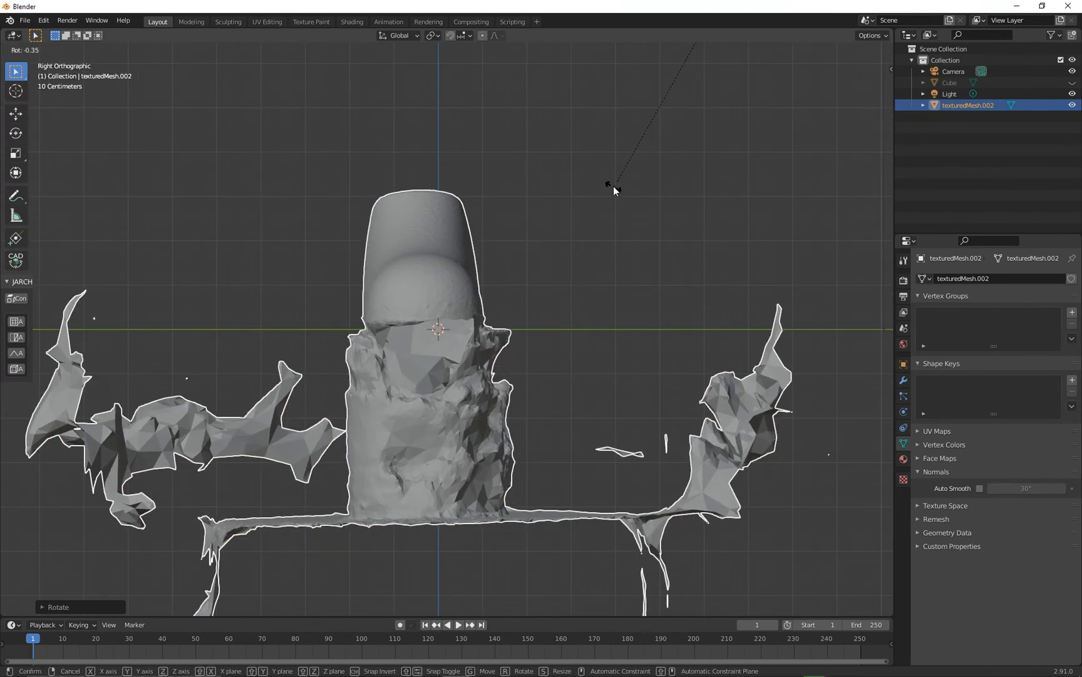
{"action": "left_click", "coordinate": [613, 183]}
{"action": "key", "text": "KP_1"}
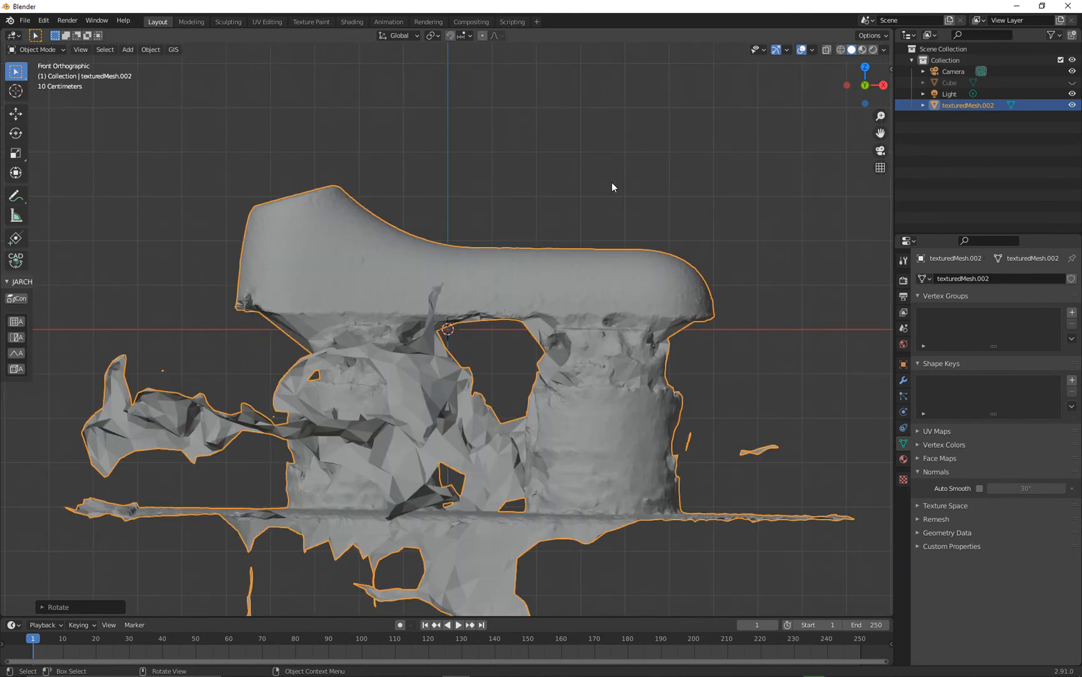
- Preview the scan's photo texture in Material Preview shading from several angles and return to Solid shading
{"action": "middle_click_drag", "start_coordinate": [478, 164], "coordinate": [789, 182]}
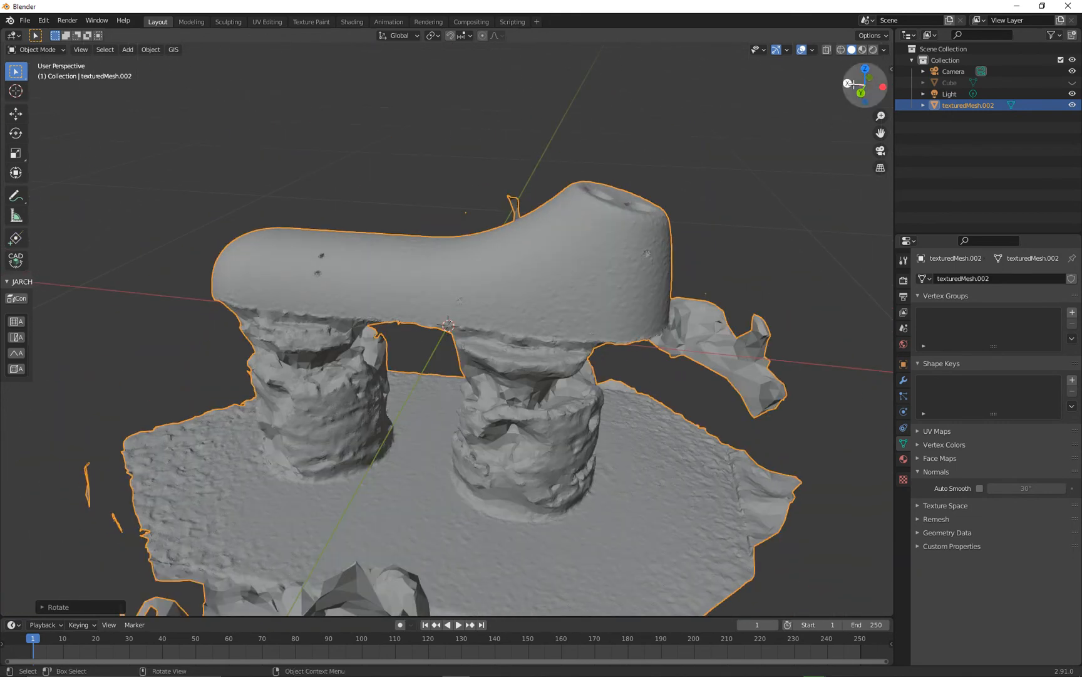
{"action": "left_click", "coordinate": [865, 48]}
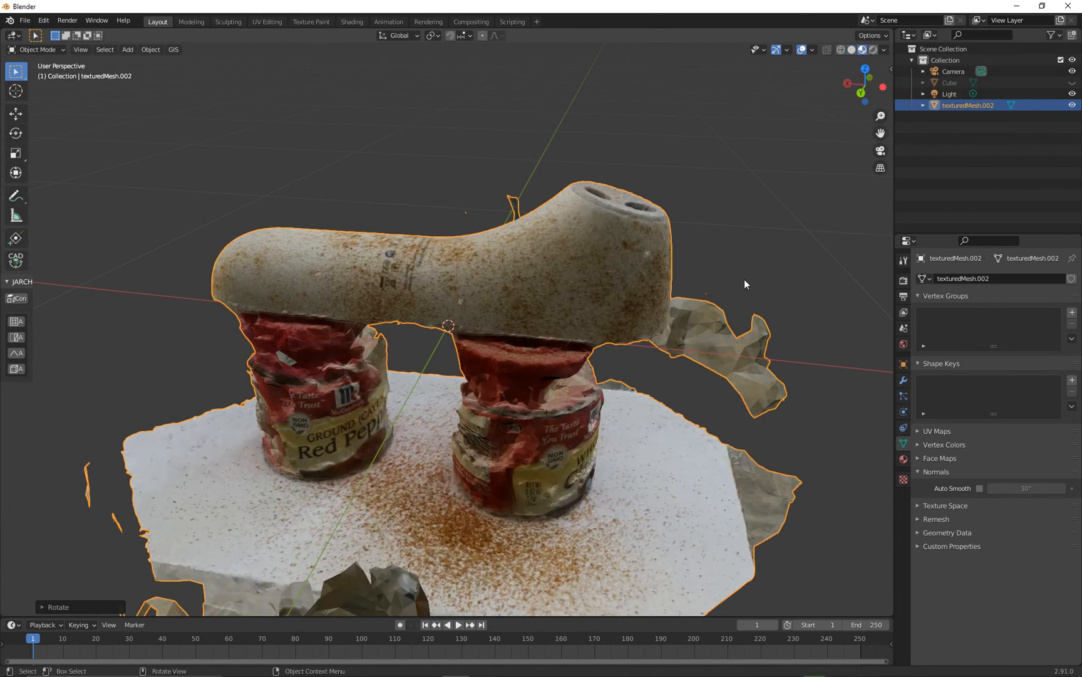
{"action": "mouse_move", "coordinate": [742, 282]}
{"action": "middle_mouse_down"}
{"action": "mouse_move", "coordinate": [618, 251]}
{"action": "mouse_move", "coordinate": [521, 278]}
{"action": "mouse_move", "coordinate": [745, 140]}
{"action": "mouse_move", "coordinate": [658, 168]}
{"action": "mouse_move", "coordinate": [493, 168]}
{"action": "mouse_move", "coordinate": [437, 185]}
{"action": "mouse_move", "coordinate": [741, 212]}
{"action": "mouse_move", "coordinate": [714, 292]}
{"action": "mouse_move", "coordinate": [676, 218]}
{"action": "middle_mouse_up"}
{"action": "left_click", "coordinate": [852, 49]}
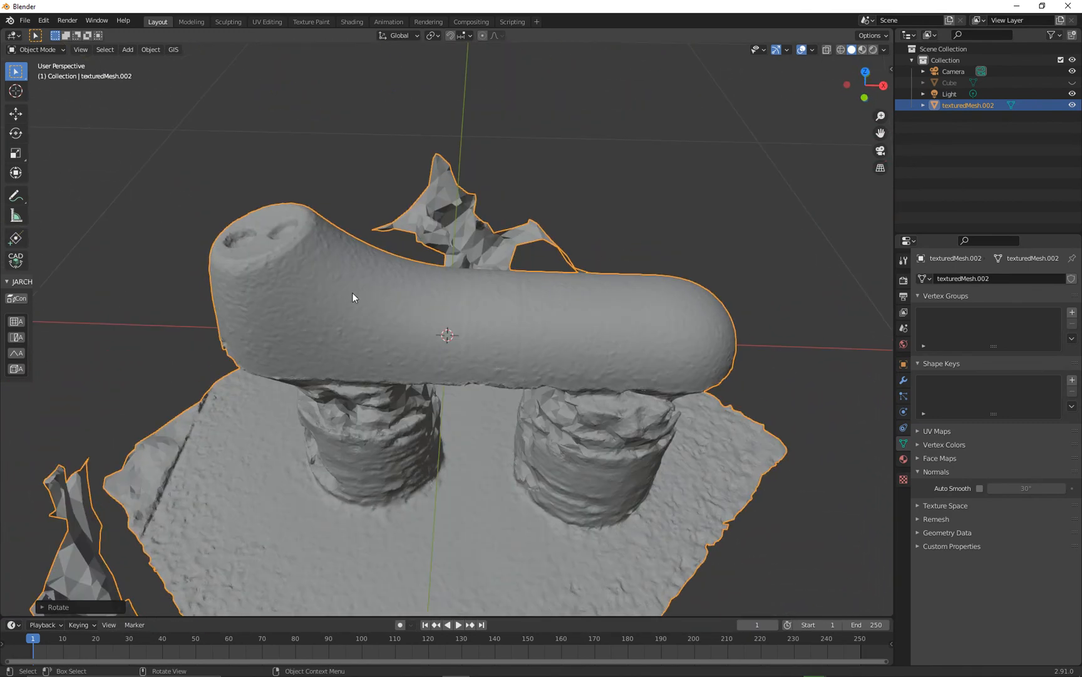